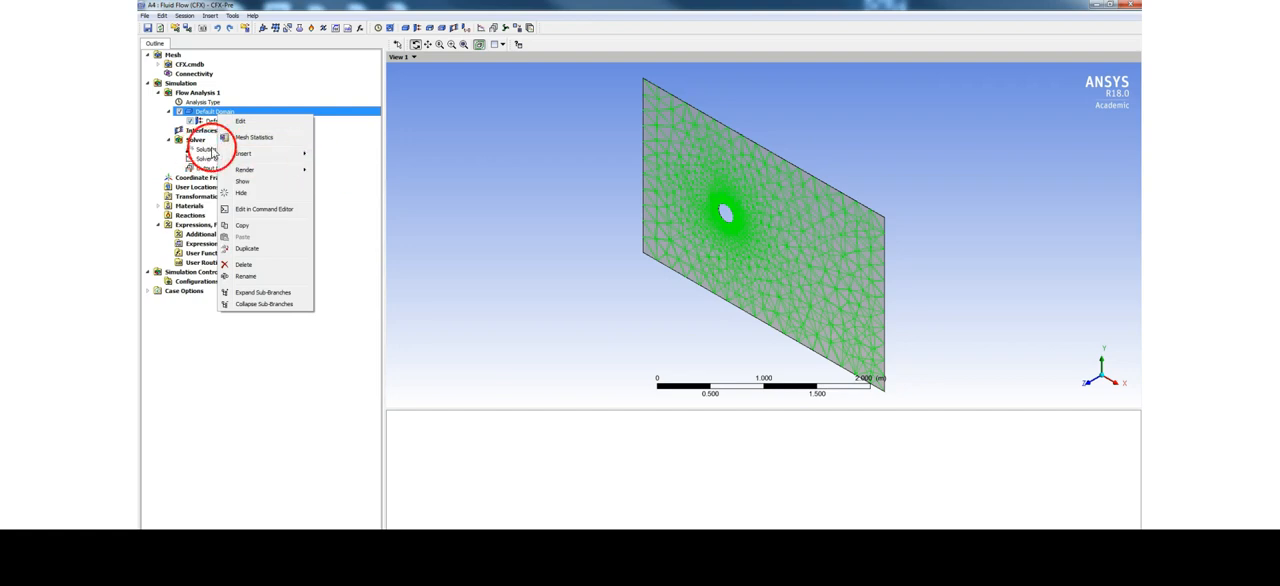
# Add an inlet boundary named inlet to the Default Domain with a normal speed of 30 m/s
pyautogui.click(338, 160)
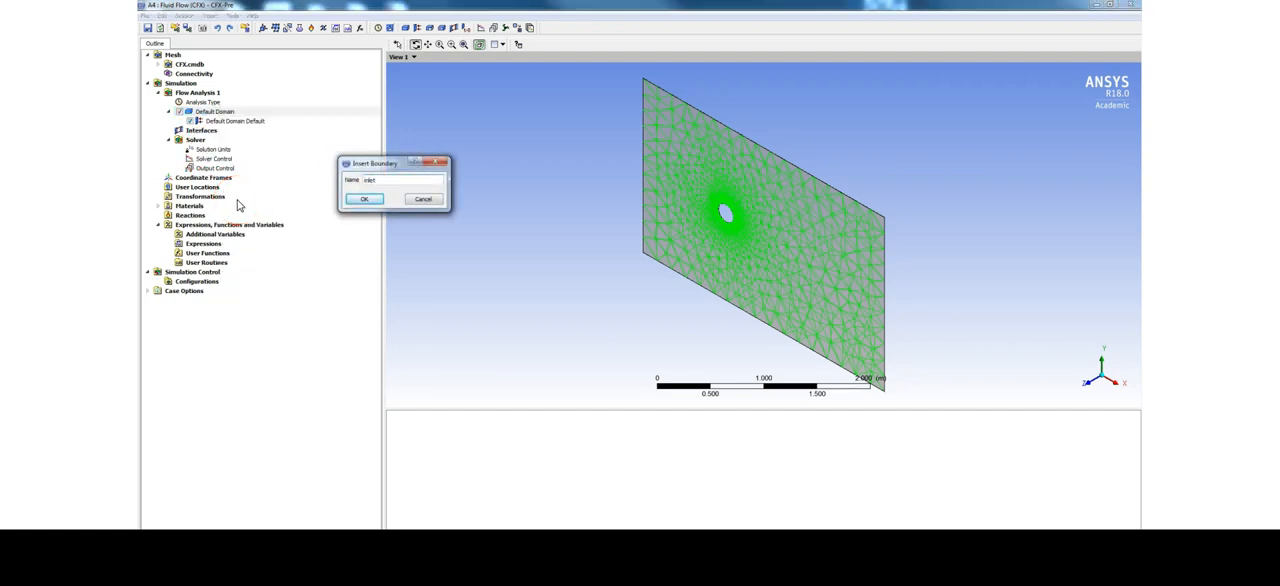
pyautogui.press('Return')
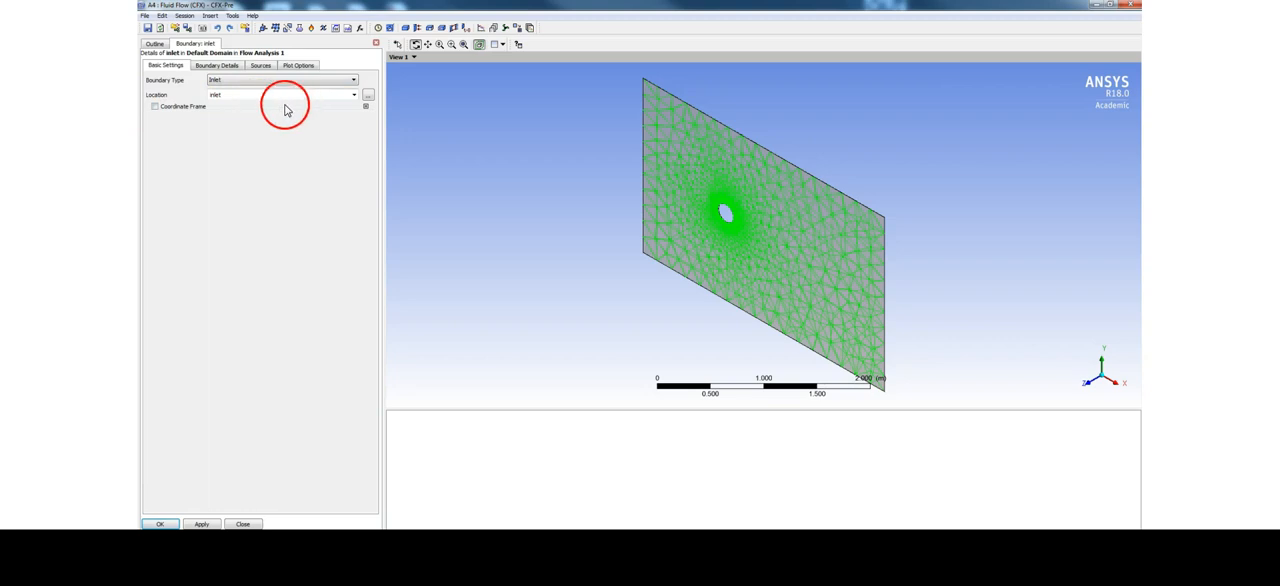
pyautogui.click(228, 67)
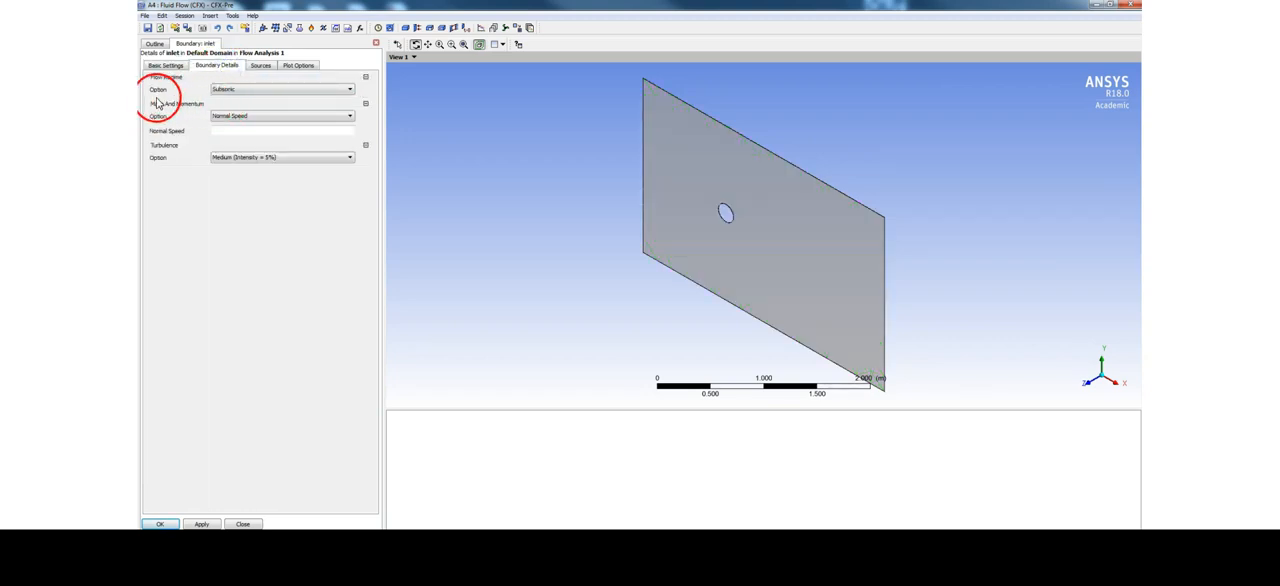
pyautogui.click(238, 131)
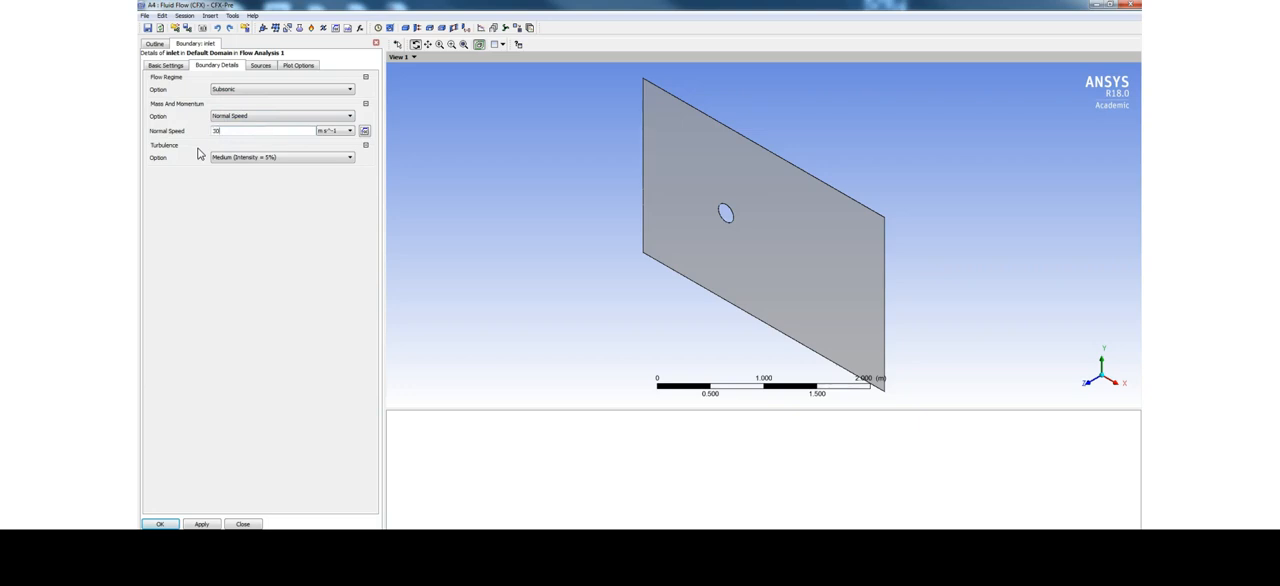
pyautogui.click(200, 524)
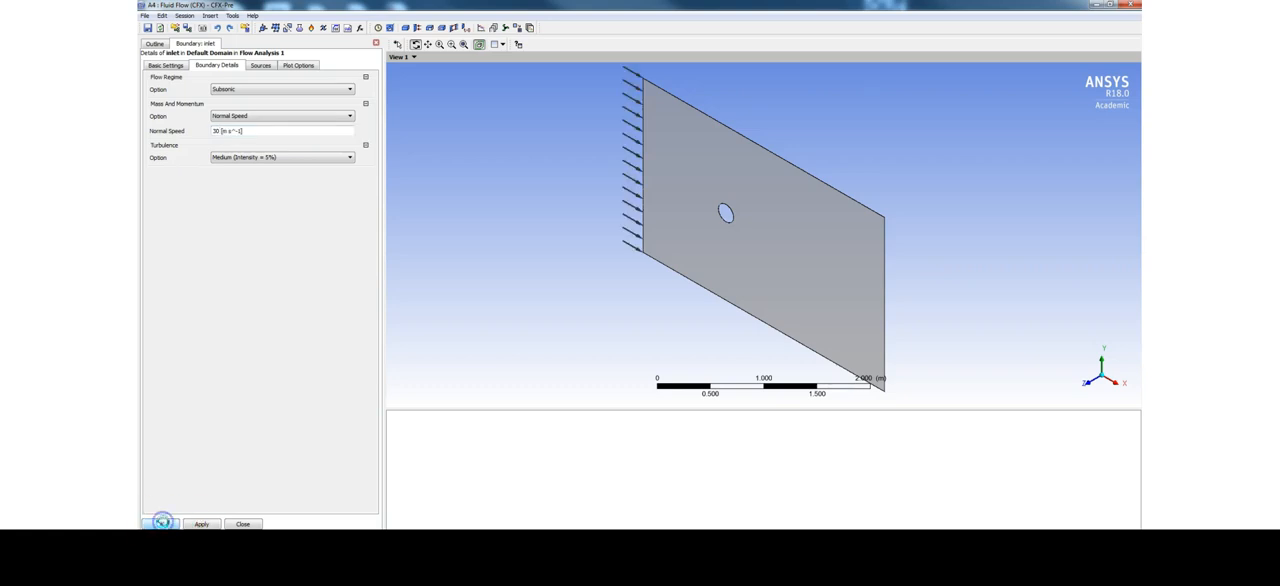
pyautogui.click(162, 523)
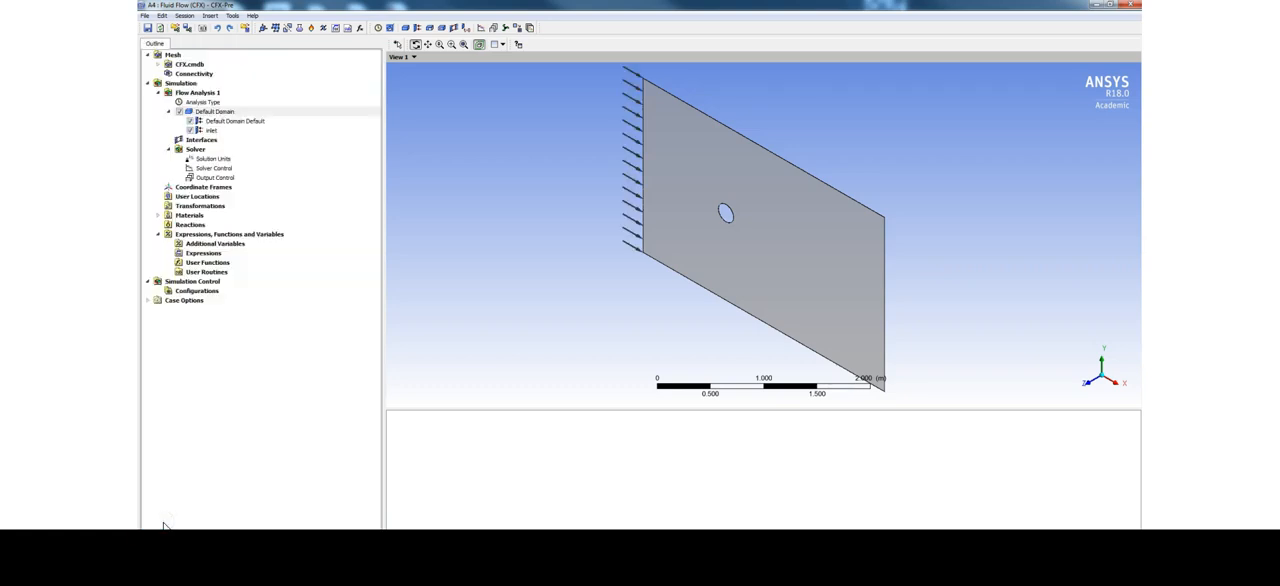
# Add an outlet boundary named outlet to the Default Domain with an average static relative pressure of 101325 Pa
pyautogui.rightClick(227, 113)
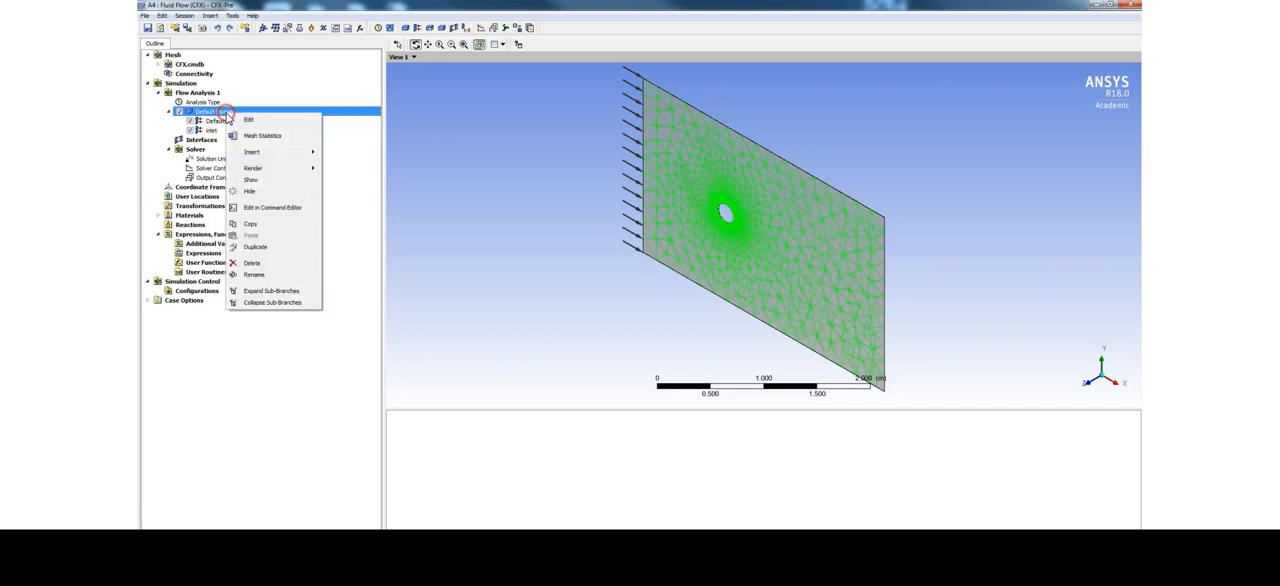
pyautogui.moveTo(252, 151)
pyautogui.click(344, 152)
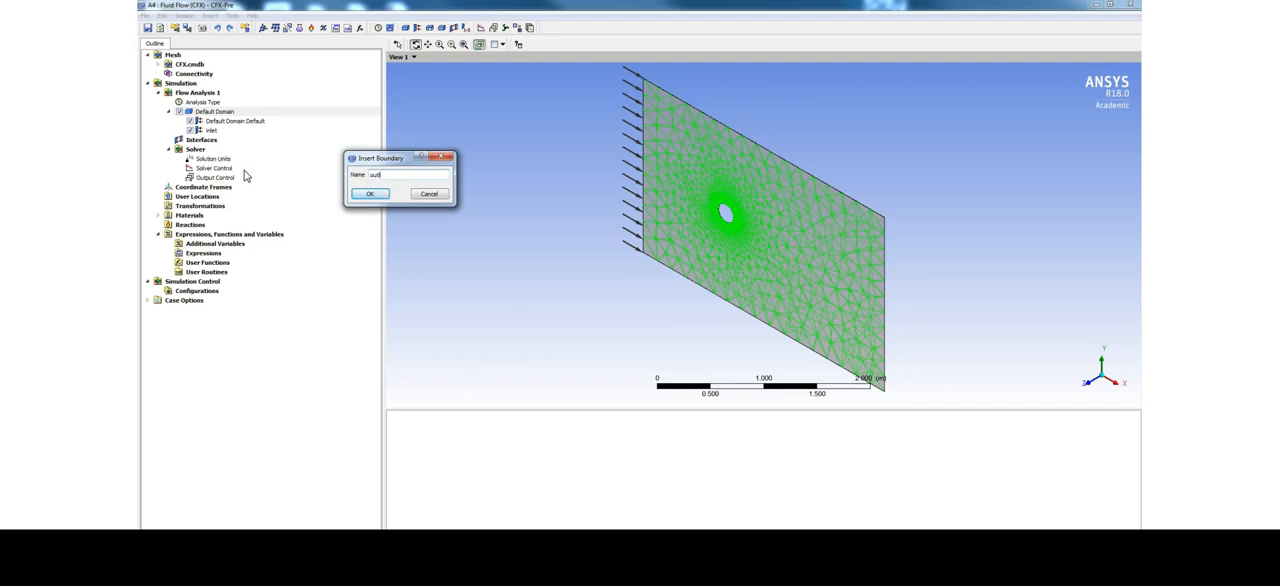
pyautogui.write('outlet')
pyautogui.press('Return')
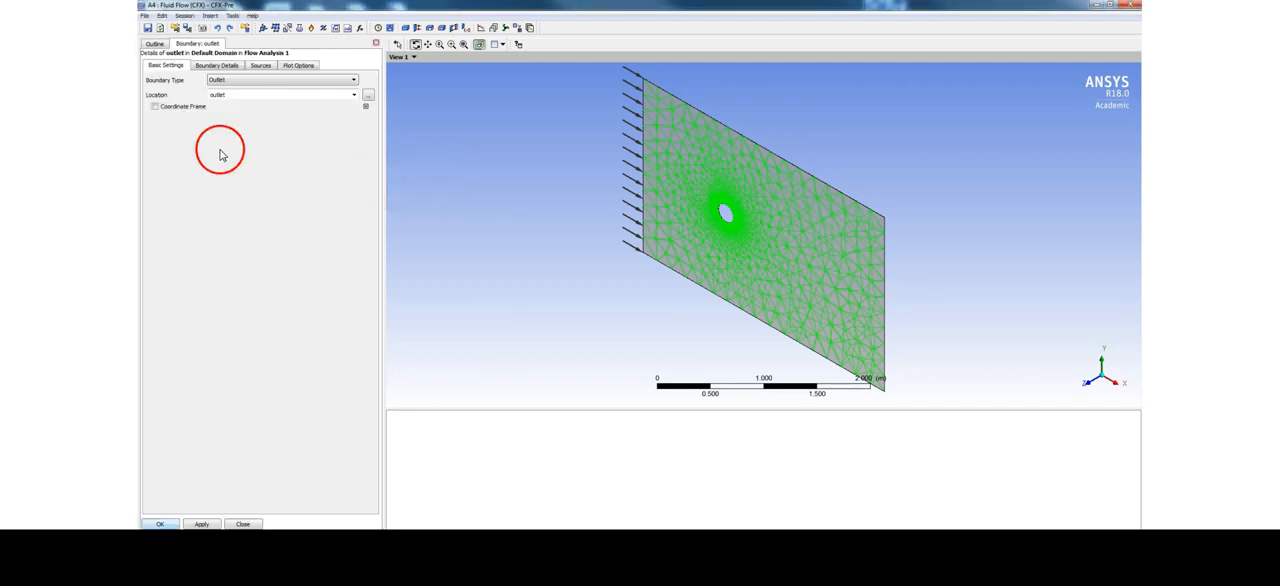
pyautogui.click(218, 66)
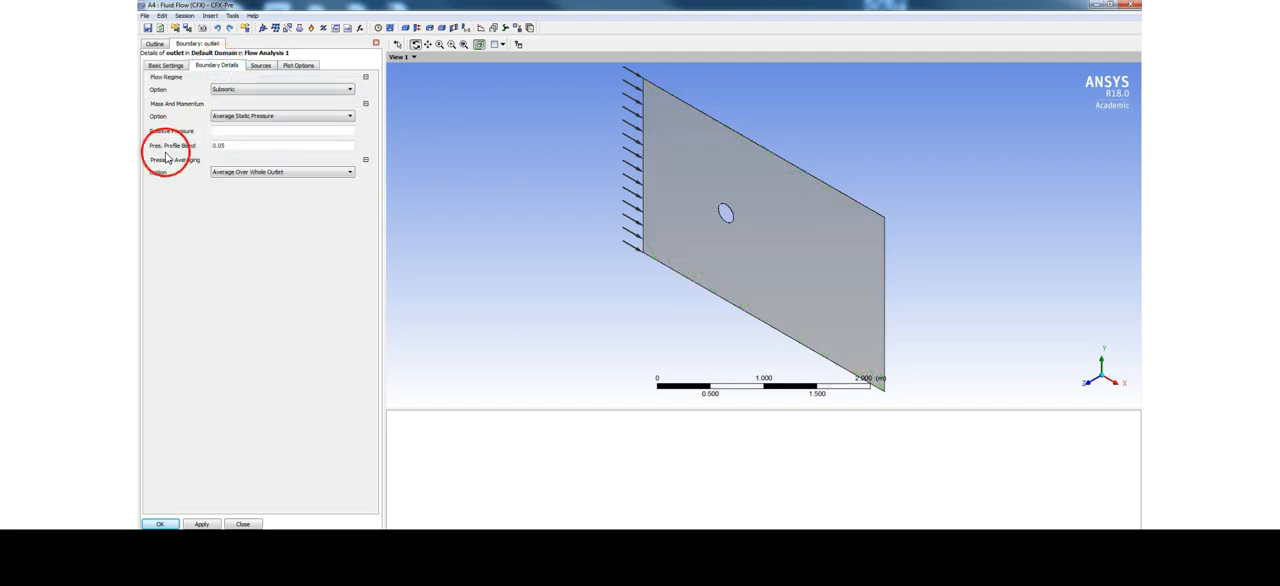
pyautogui.click(226, 130)
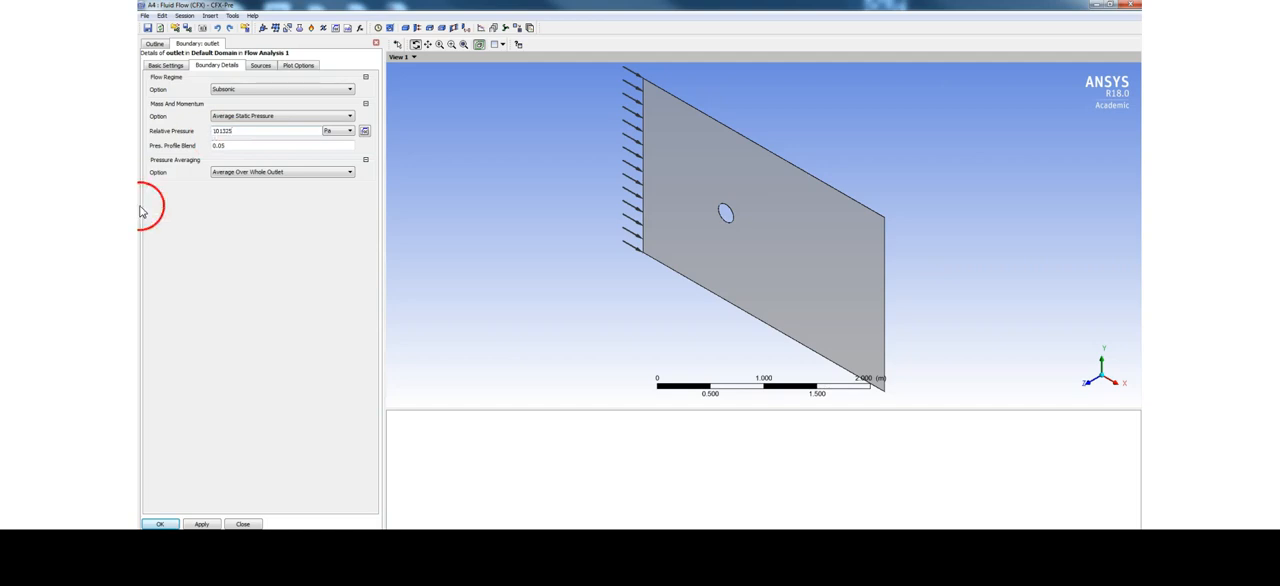
pyautogui.click(202, 524)
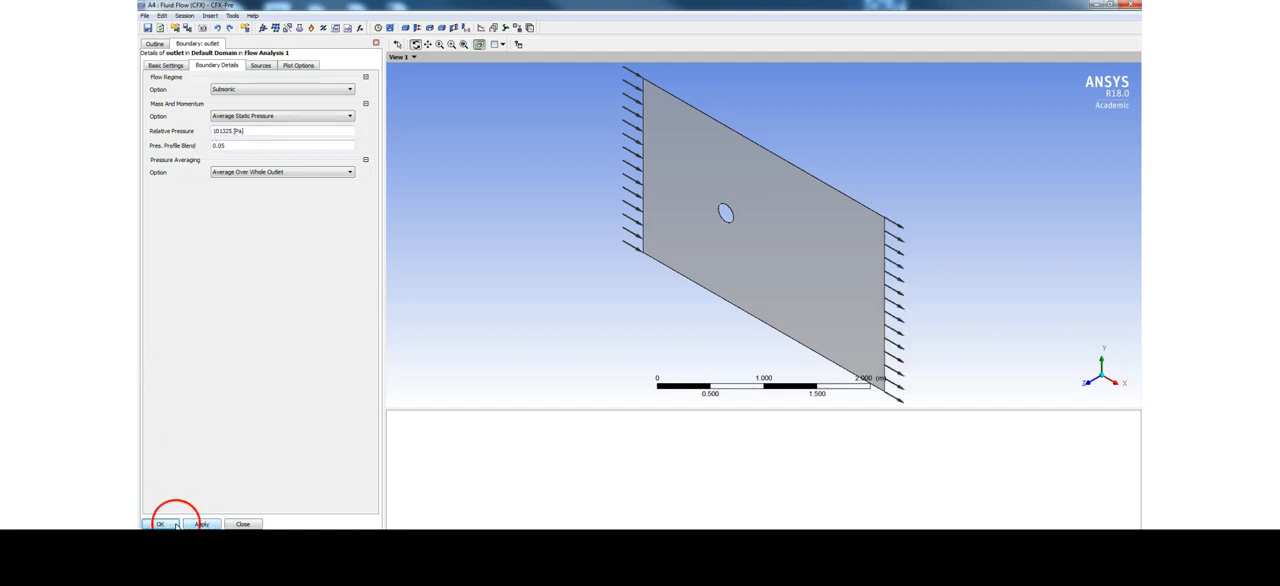
pyautogui.click(162, 524)
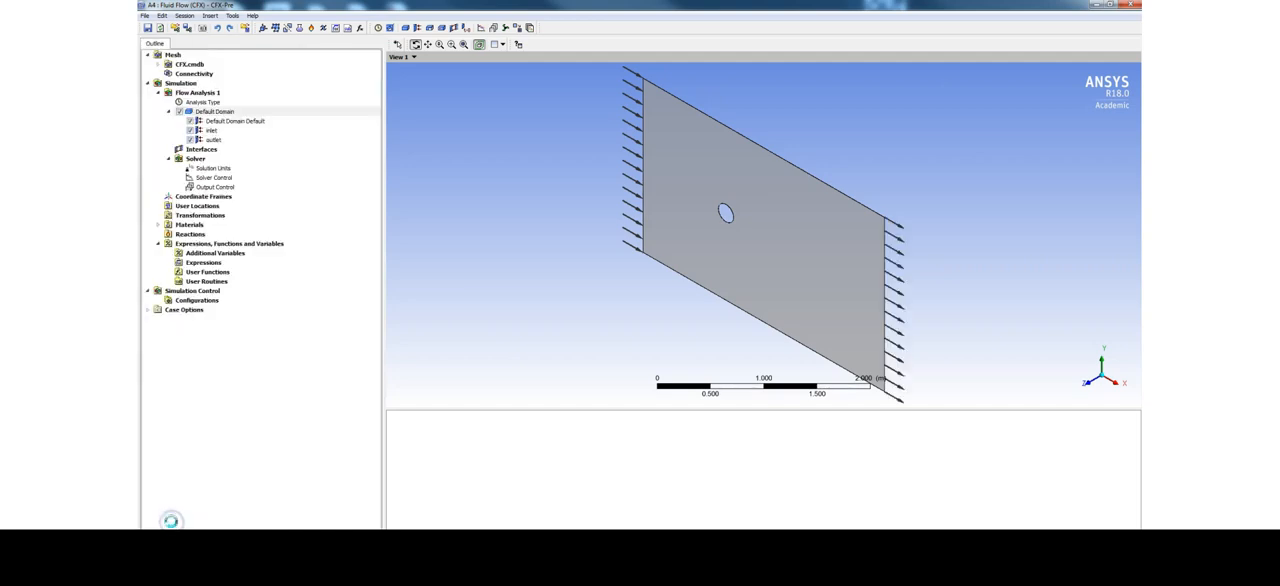
# Add a boundary named front to the Default Domain and make it a Symmetry boundary
pyautogui.click(217, 111)
pyautogui.rightClick(217, 112)
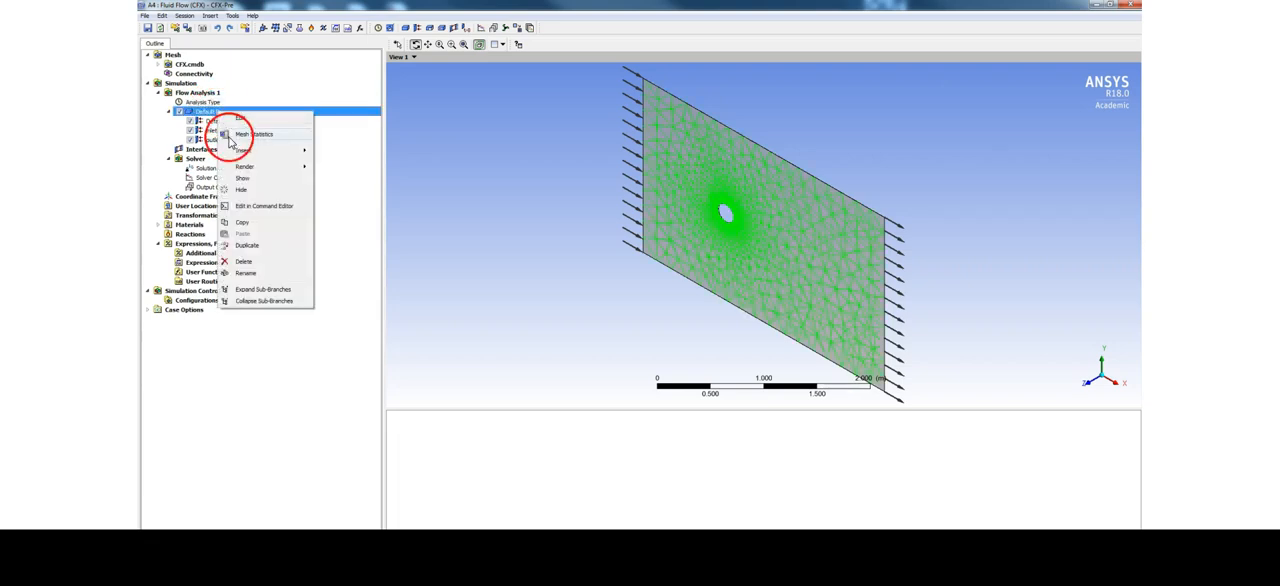
pyautogui.moveTo(234, 152)
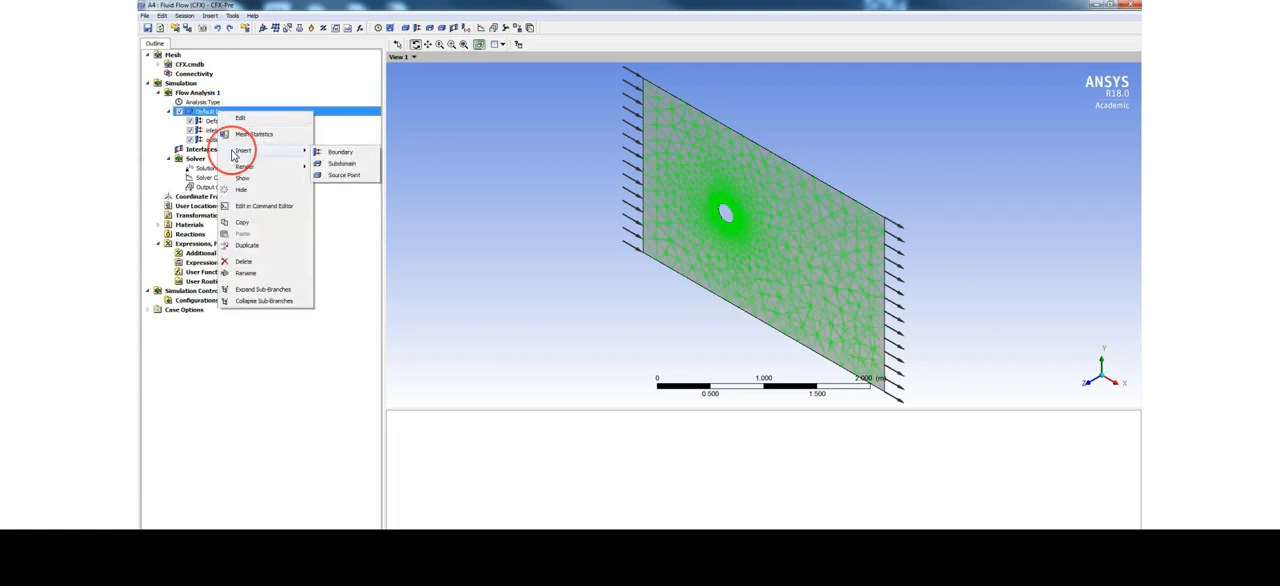
pyautogui.click(338, 152)
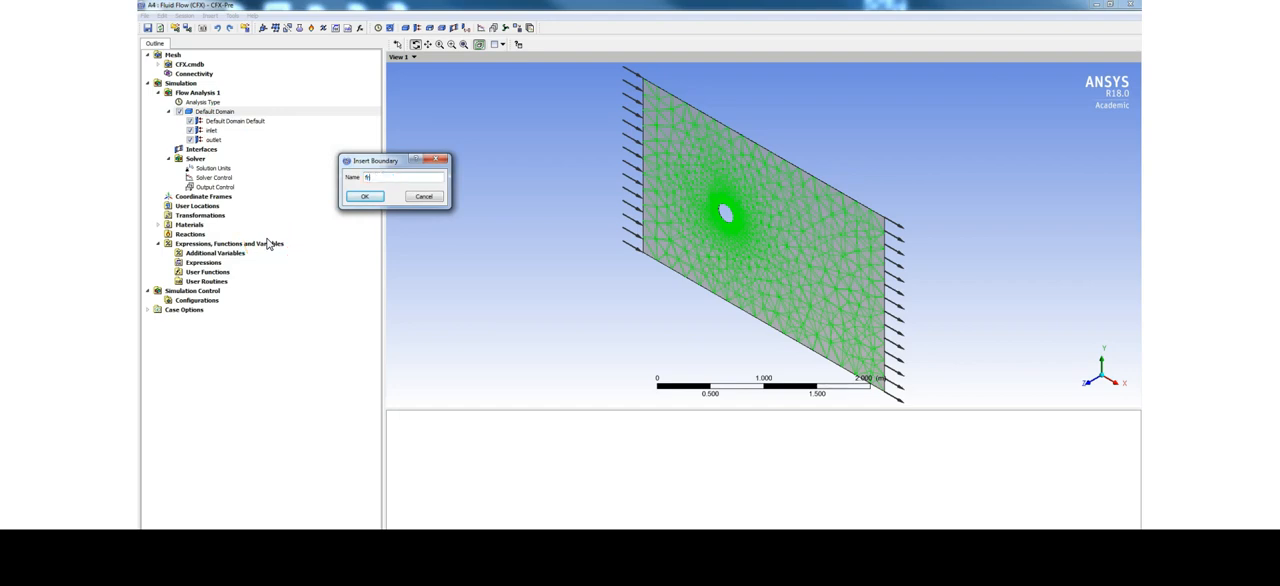
pyautogui.press('Return')
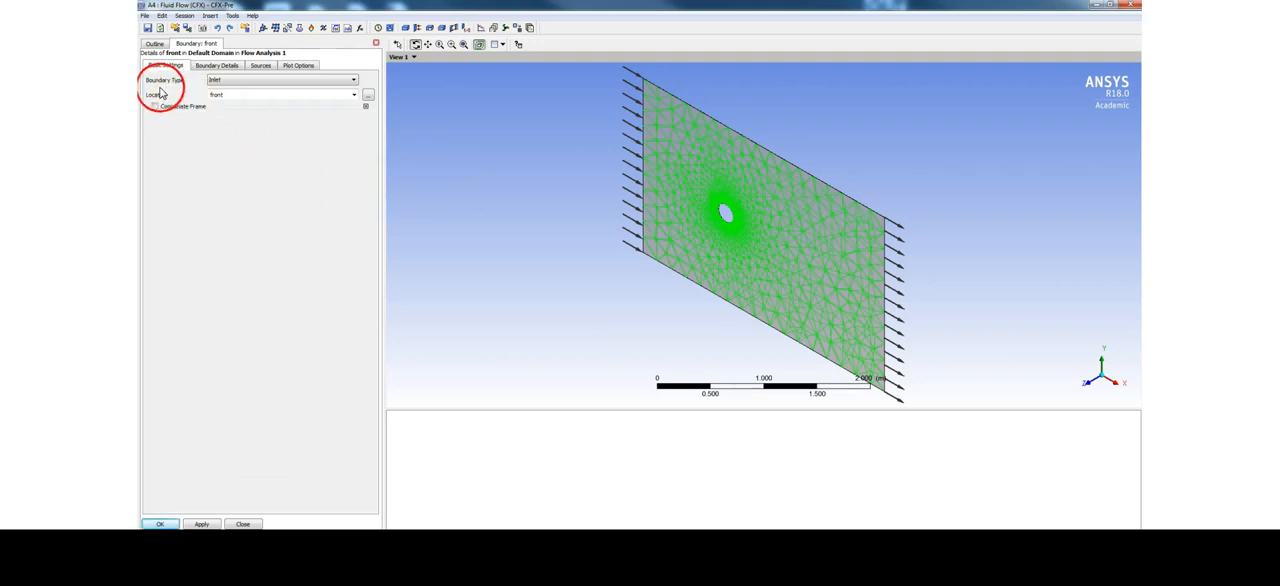
pyautogui.click(246, 84)
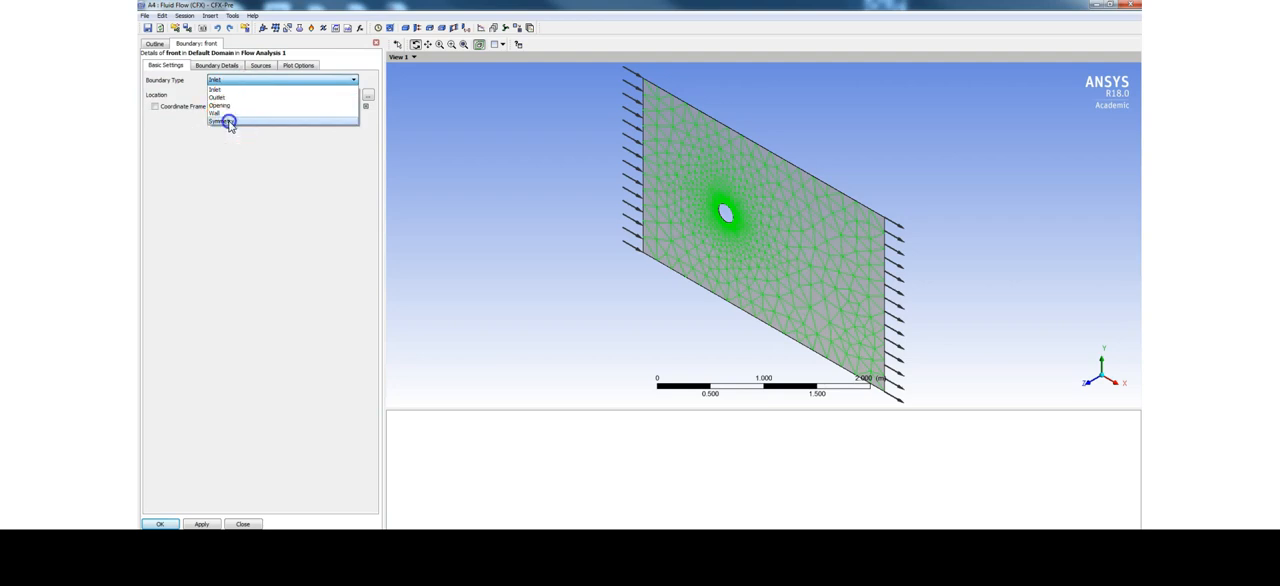
pyautogui.click(224, 121)
pyautogui.click(202, 524)
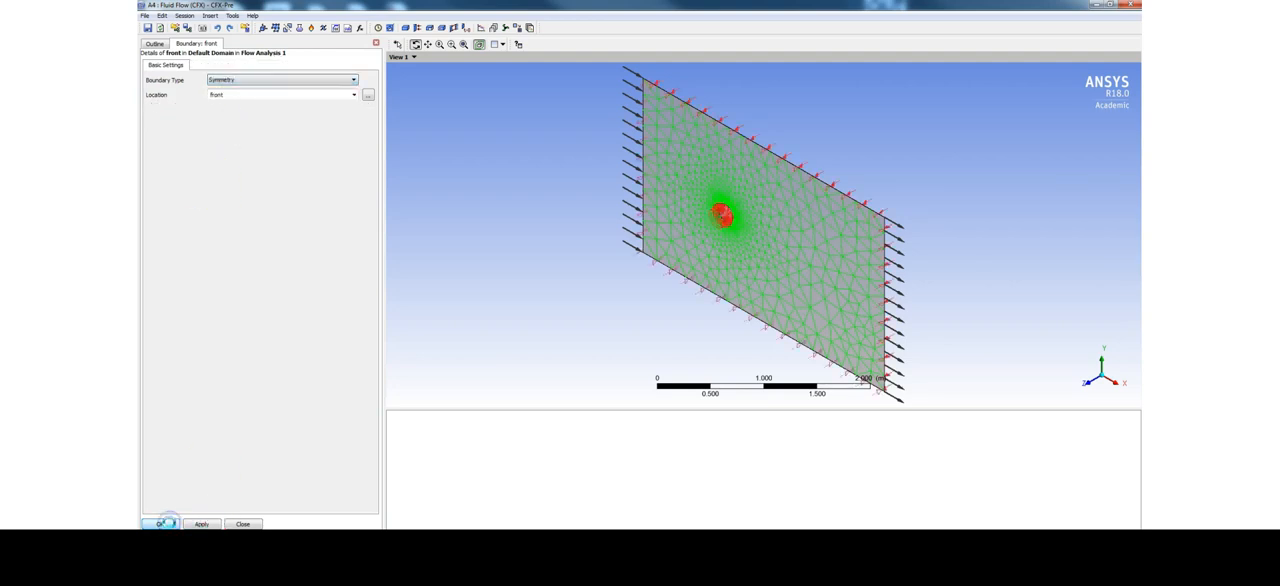
pyautogui.click(163, 523)
# Add a boundary named back to the Default Domain and make it a Symmetry boundary
pyautogui.rightClick(222, 112)
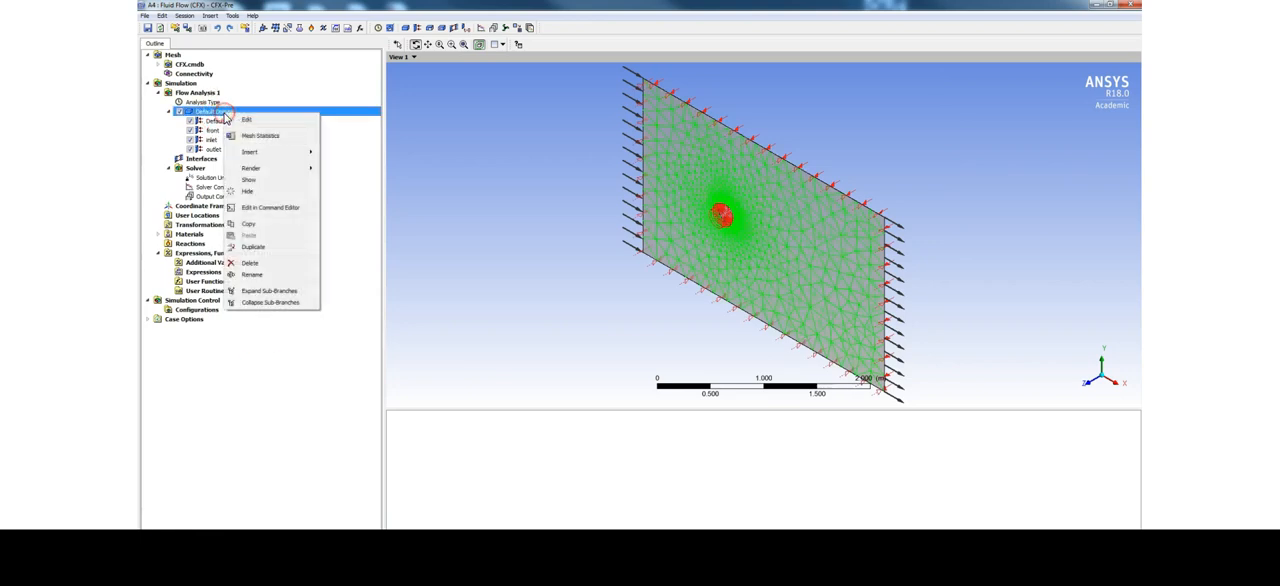
pyautogui.moveTo(262, 151)
pyautogui.click(335, 158)
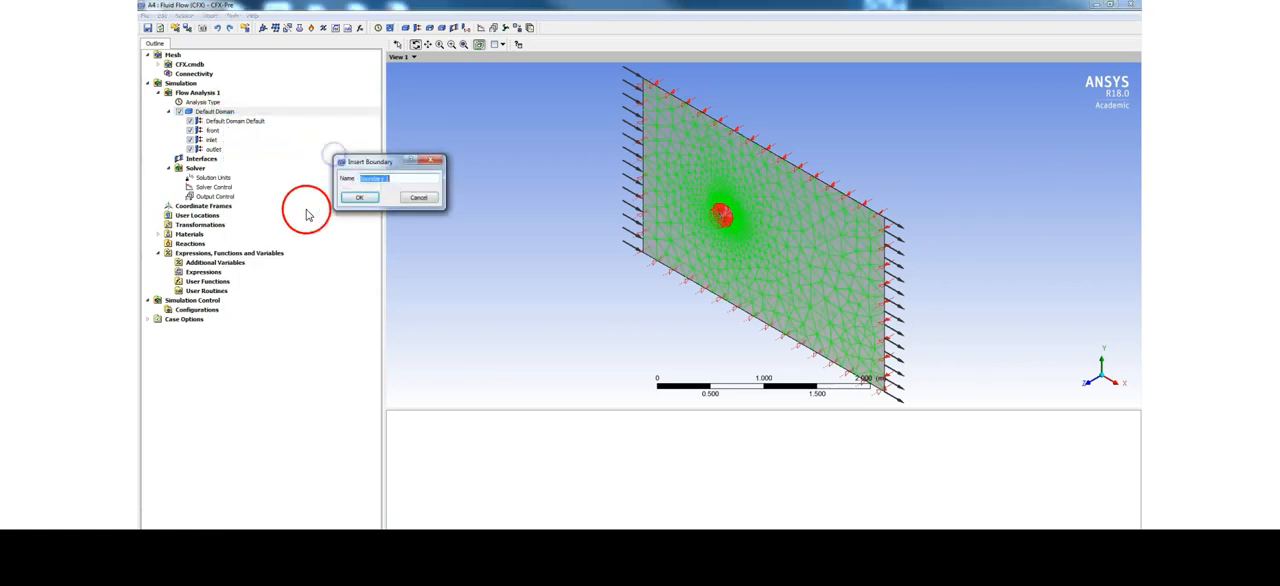
pyautogui.write('back')
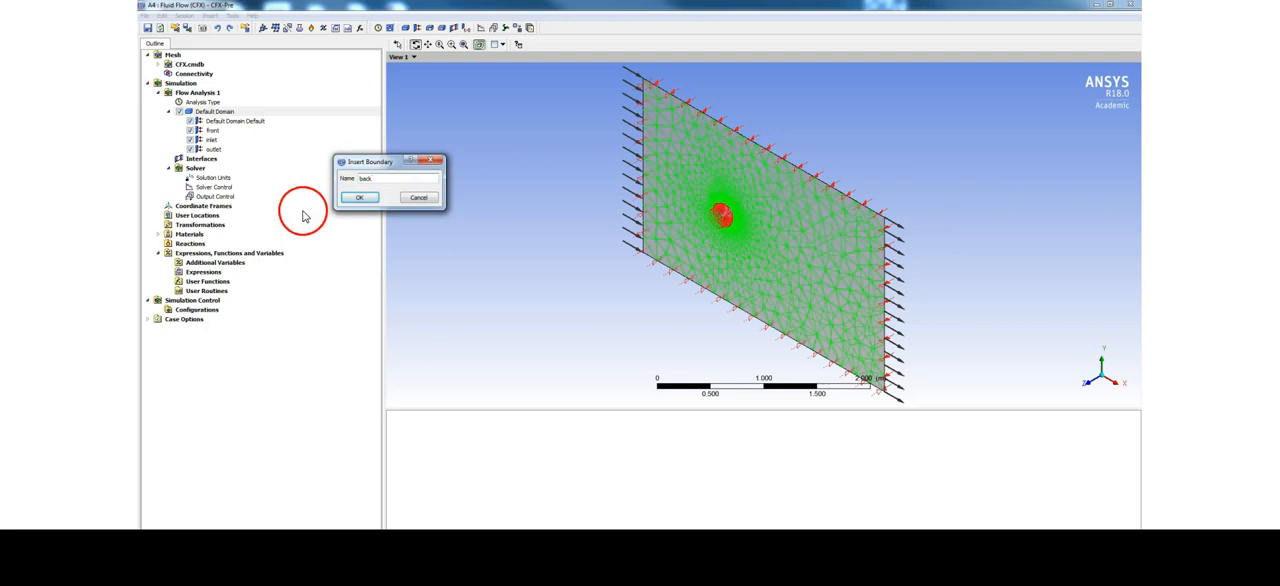
pyautogui.press('Return')
pyautogui.click(253, 88)
pyautogui.click(228, 121)
pyautogui.click(147, 519)
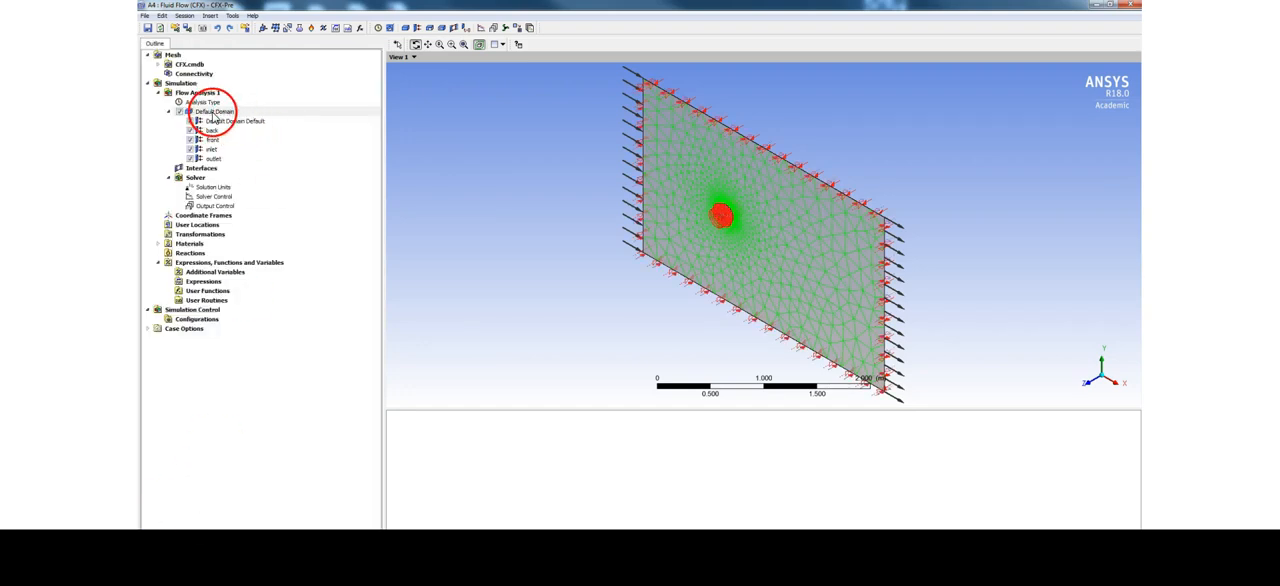
# Add a Wall boundary named circle_wall to the Default Domain, keeping the No Slip Wall and Smooth Wall options
pyautogui.rightClick(212, 112)
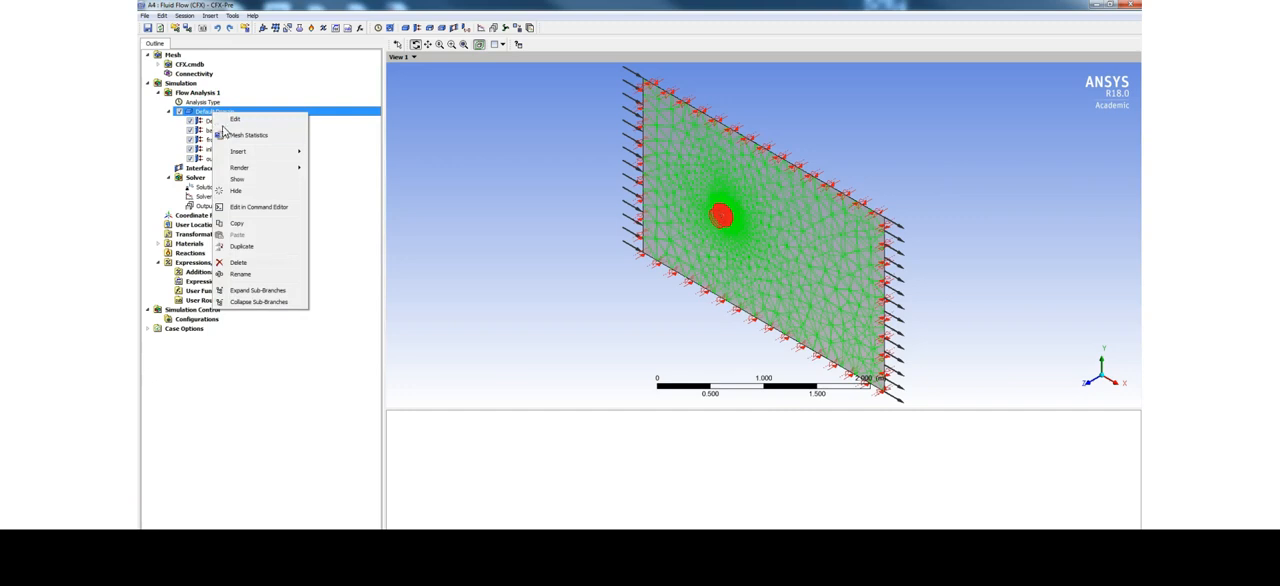
pyautogui.click(237, 151)
pyautogui.click(320, 151)
pyautogui.write('circle_wall')
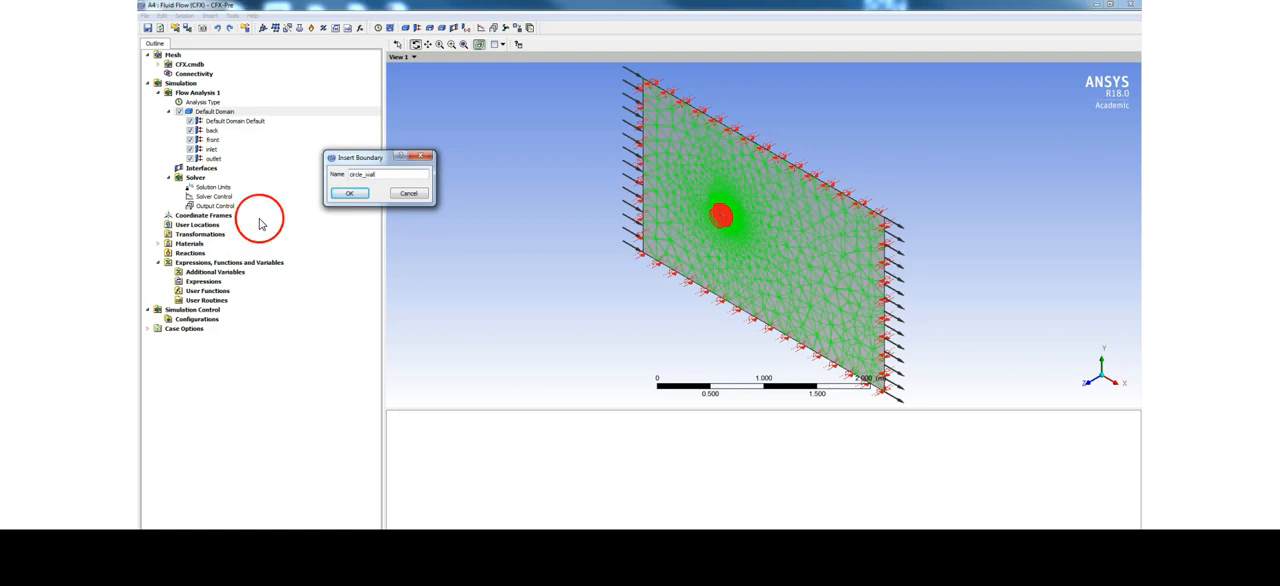
pyautogui.click(349, 193)
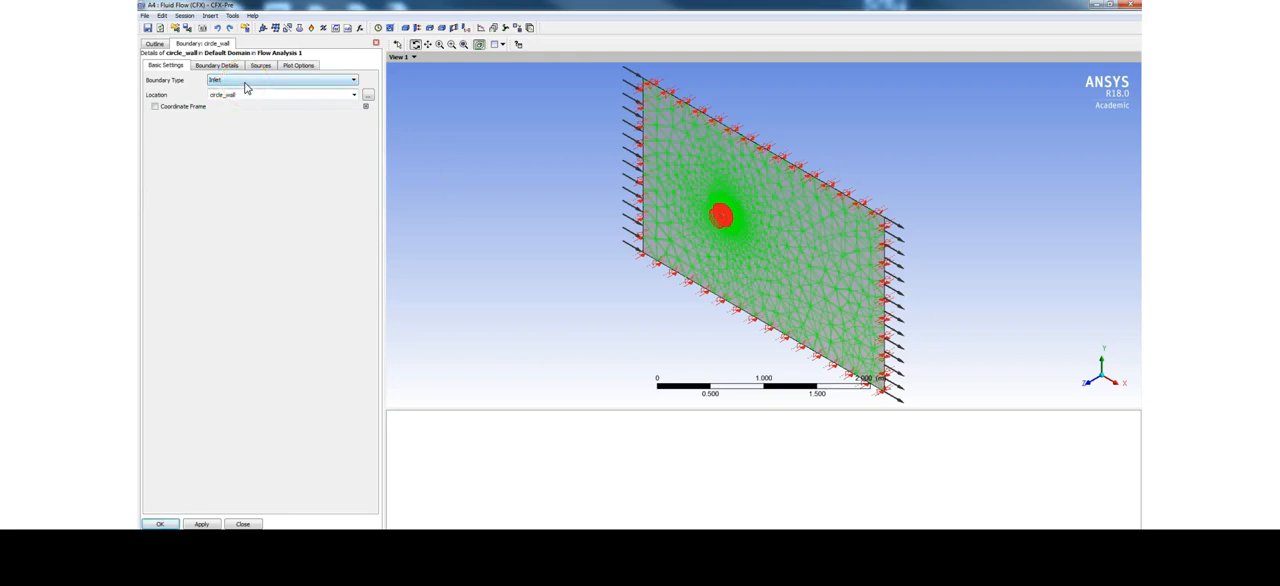
pyautogui.click(245, 85)
pyautogui.click(224, 111)
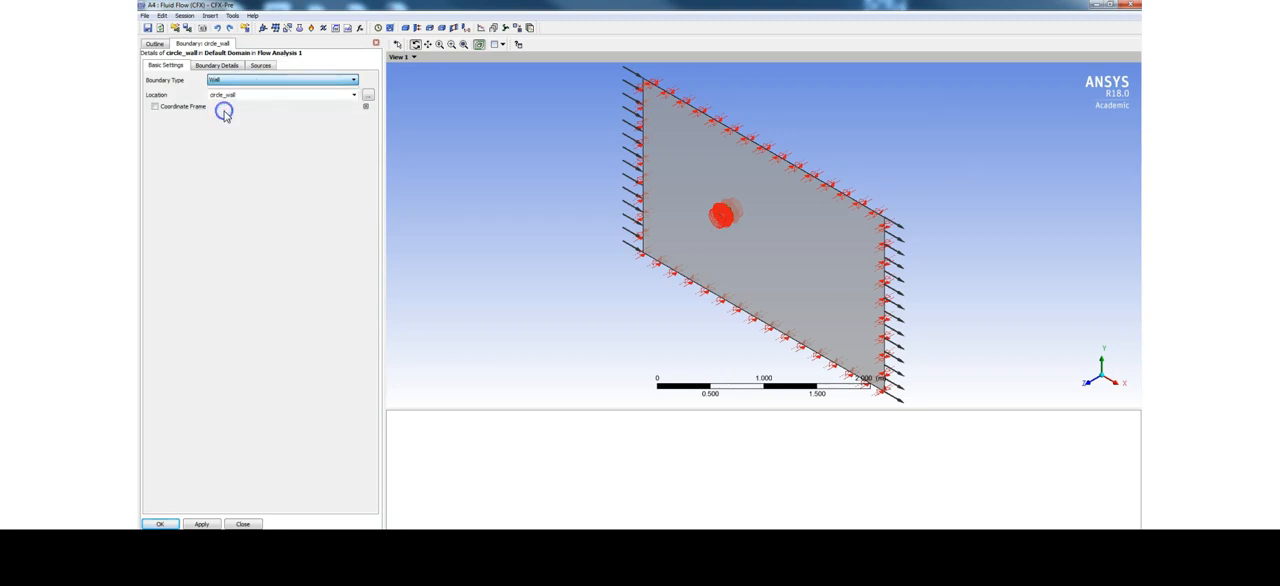
pyautogui.click(225, 66)
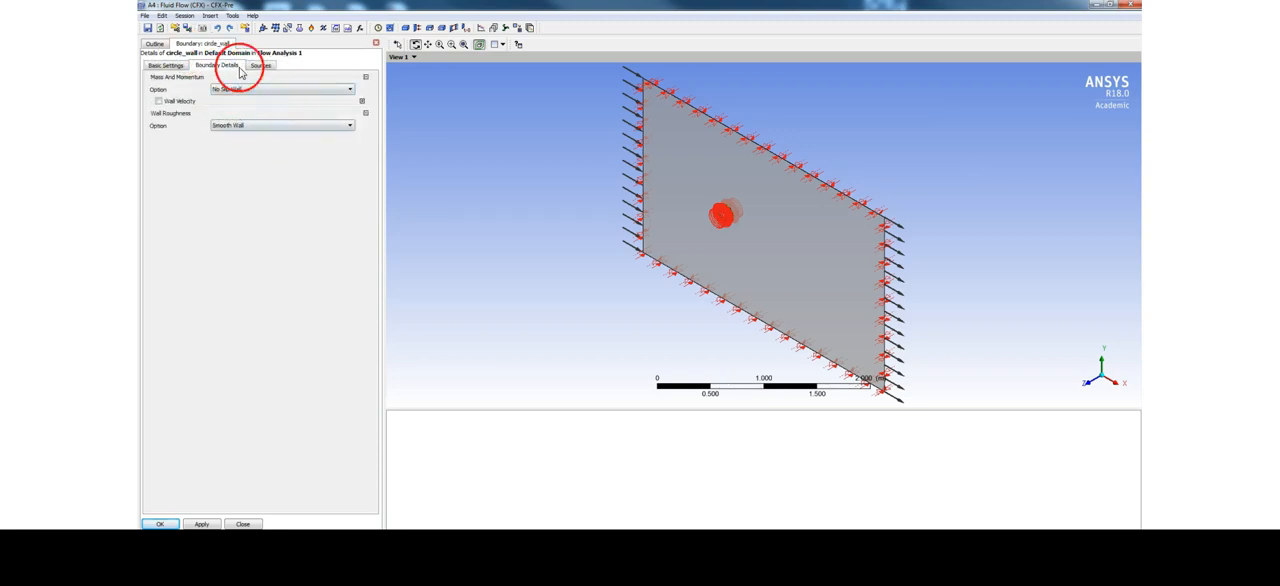
pyautogui.click(165, 523)
# Add a Wall boundary named top_wall to the Default Domain, keeping the No Slip Wall and Smooth Wall options
pyautogui.rightClick(221, 113)
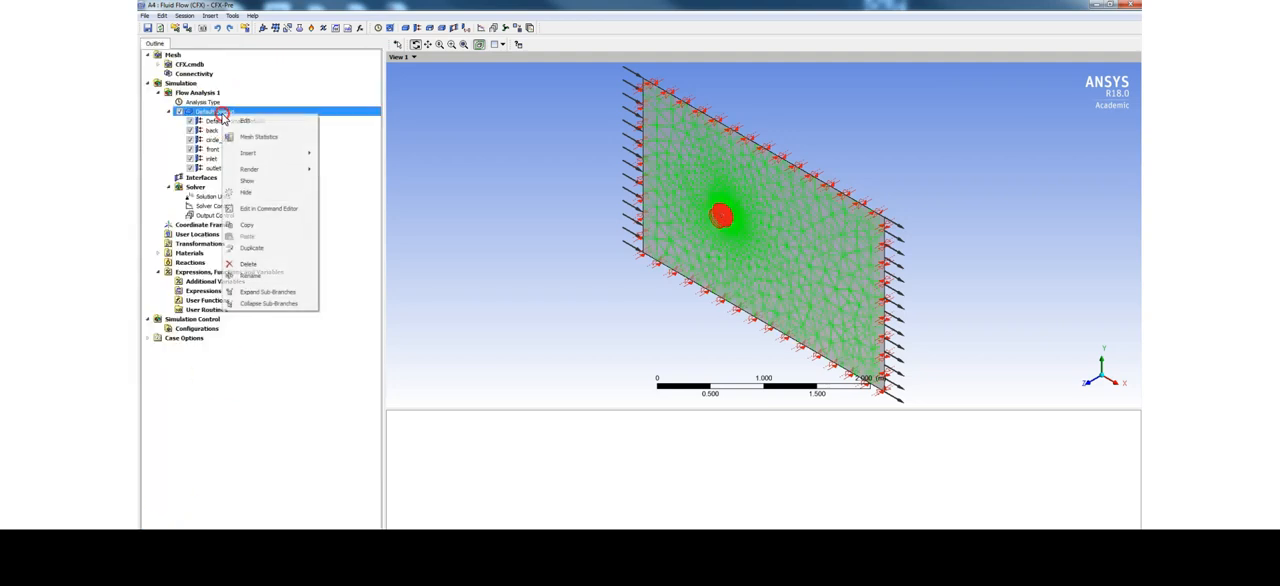
pyautogui.click(248, 153)
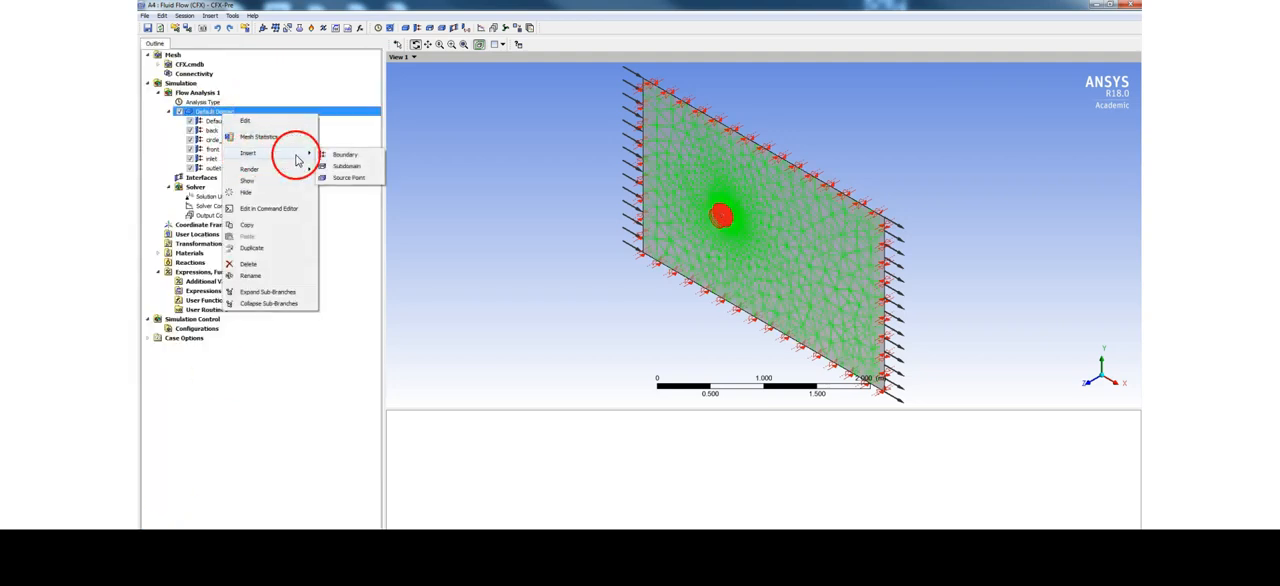
pyautogui.click(342, 155)
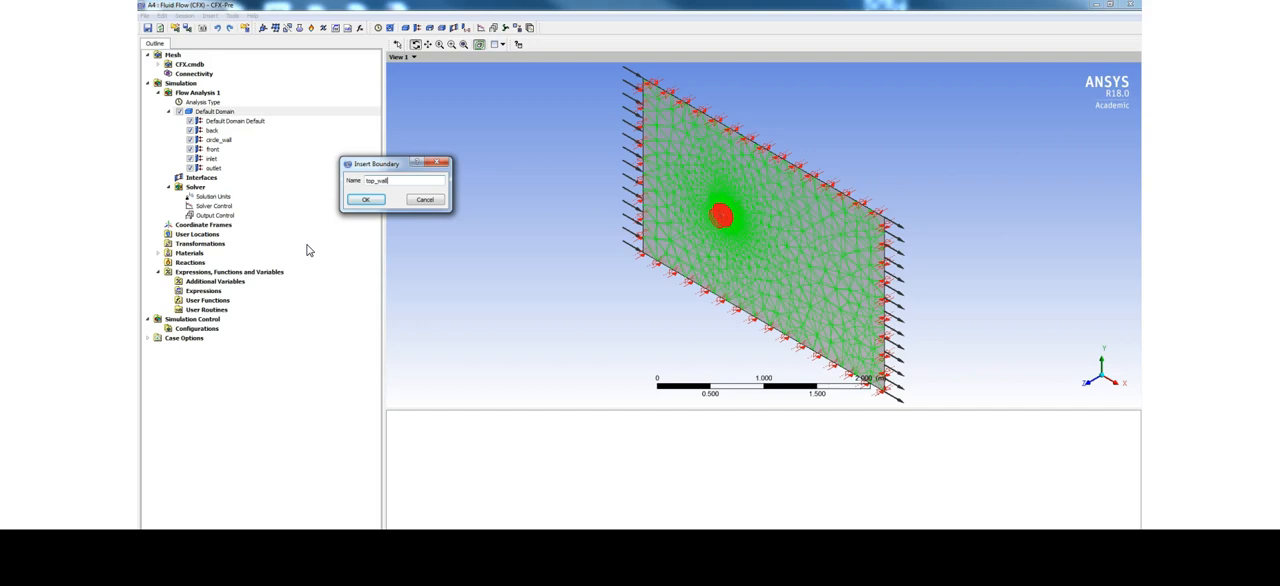
pyautogui.write('top_wall')
pyautogui.press('Return')
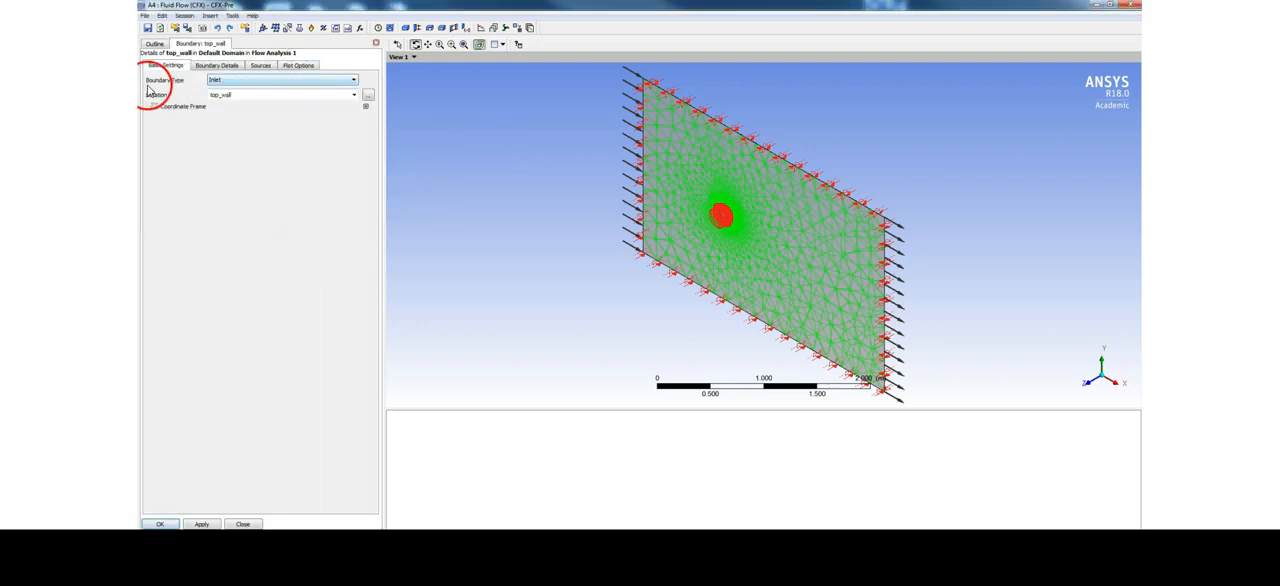
pyautogui.click(240, 80)
pyautogui.click(219, 110)
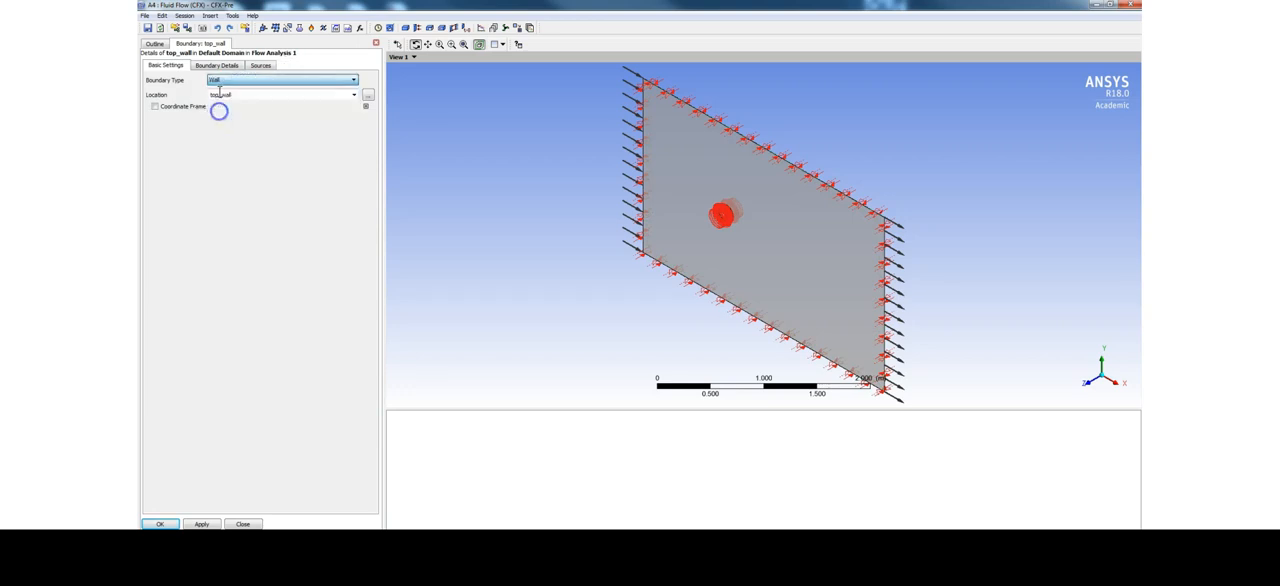
pyautogui.click(216, 65)
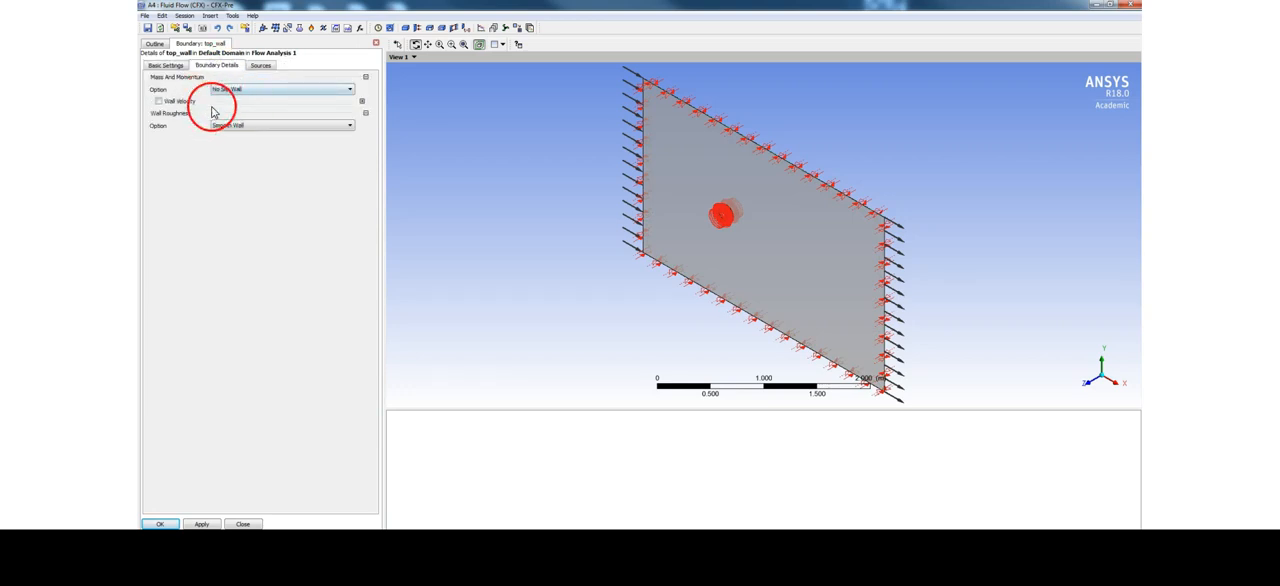
pyautogui.click(163, 524)
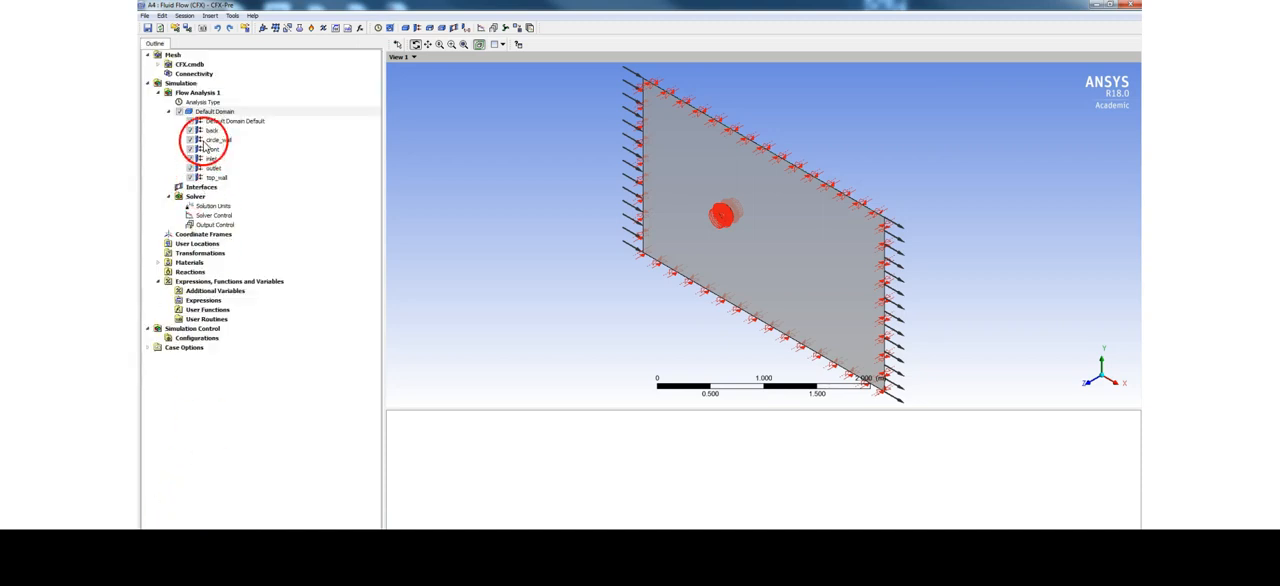
# Add a Wall boundary named bottom_wall to the Default Domain, keeping the No Slip Wall and Smooth Wall options
pyautogui.rightClick(218, 113)
pyautogui.moveTo(250, 152)
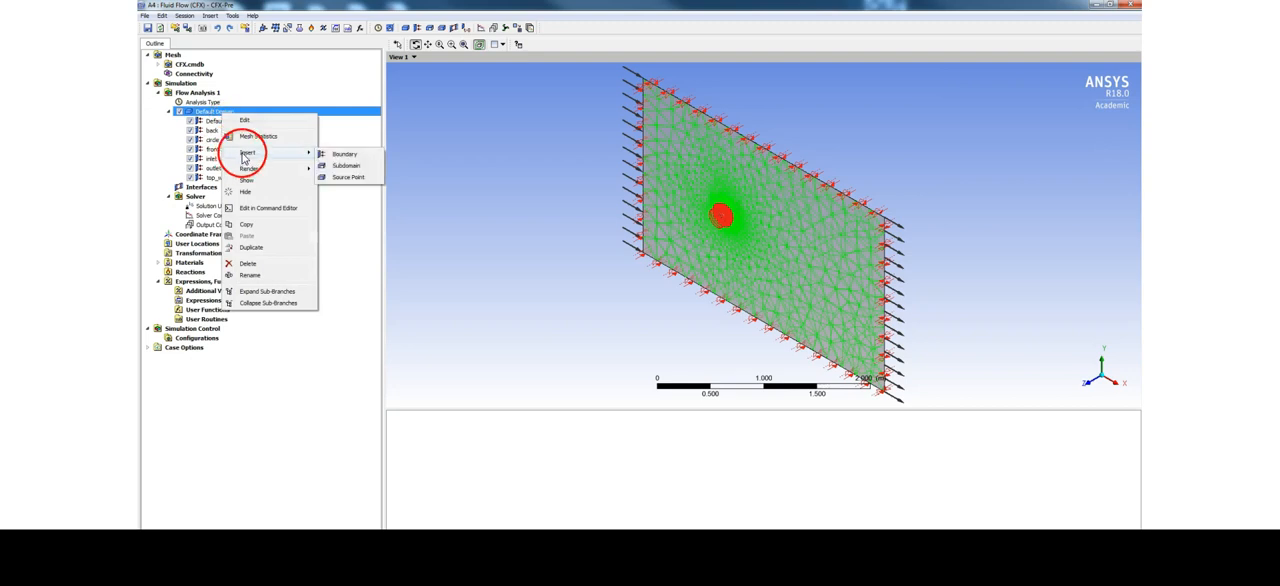
pyautogui.click(345, 151)
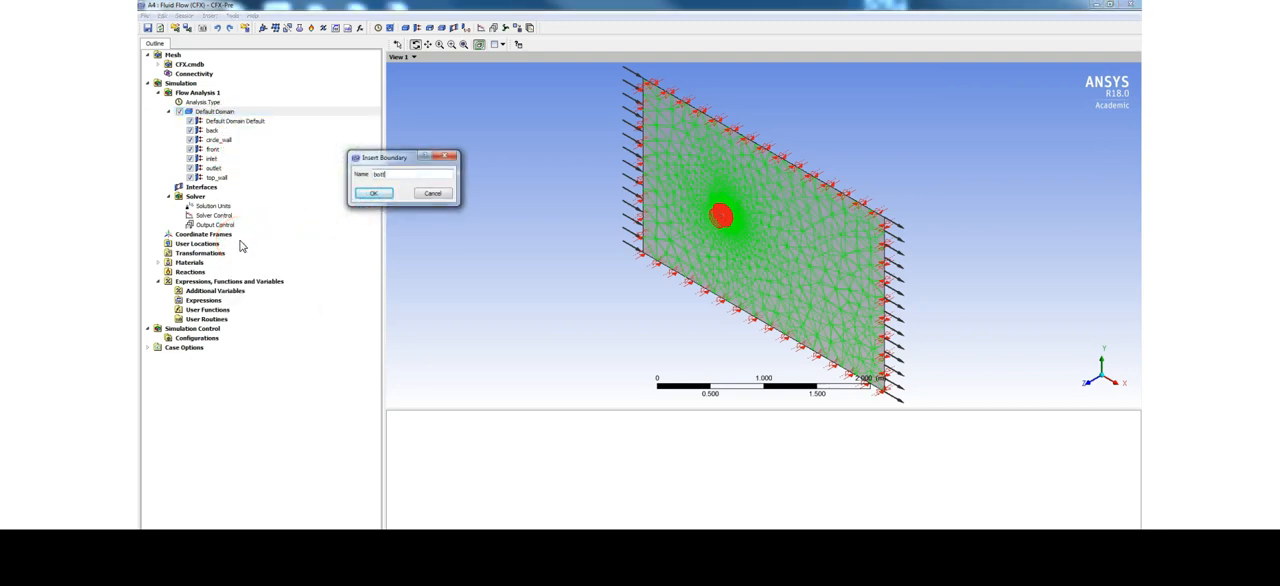
pyautogui.write('bottom_wall')
pyautogui.press('Return')
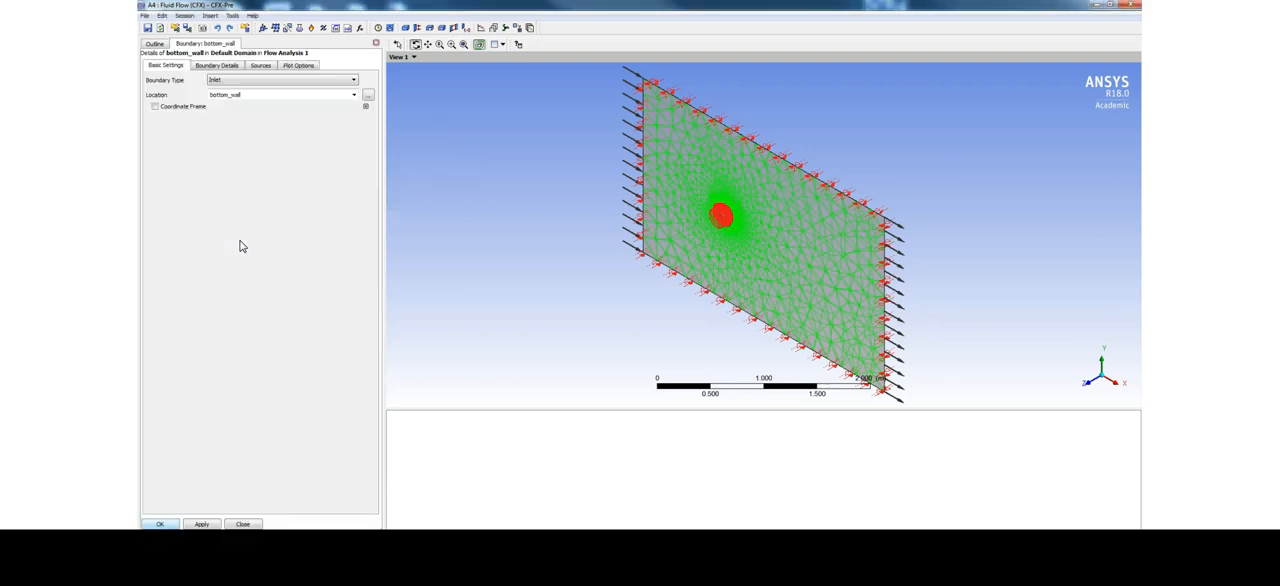
pyautogui.click(249, 80)
pyautogui.click(229, 109)
pyautogui.click(224, 66)
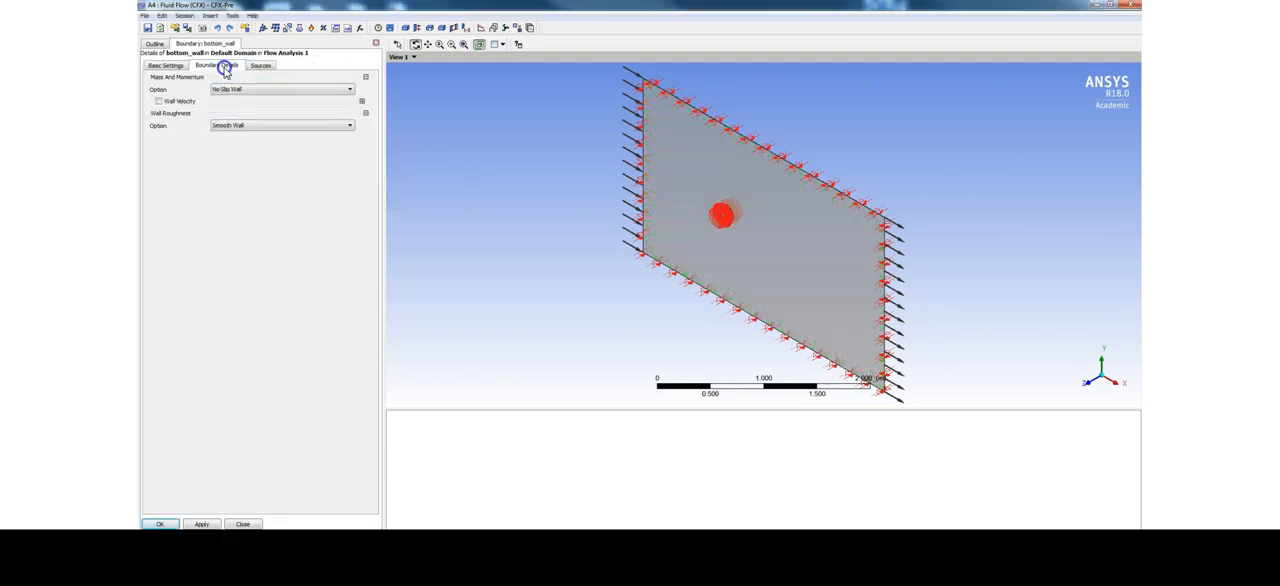
pyautogui.click(161, 524)
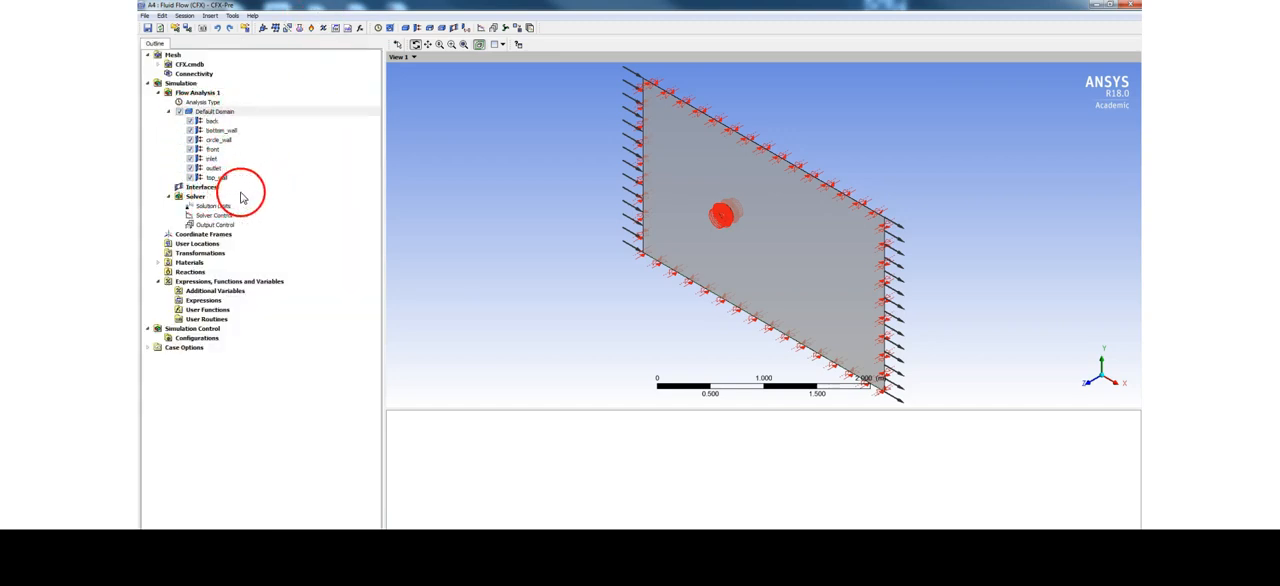
# Set the Default Domain's fluid material to Water and its fluid temperature to 10 C, keeping the k-Epsilon turbulence model
pyautogui.doubleClick(224, 115)
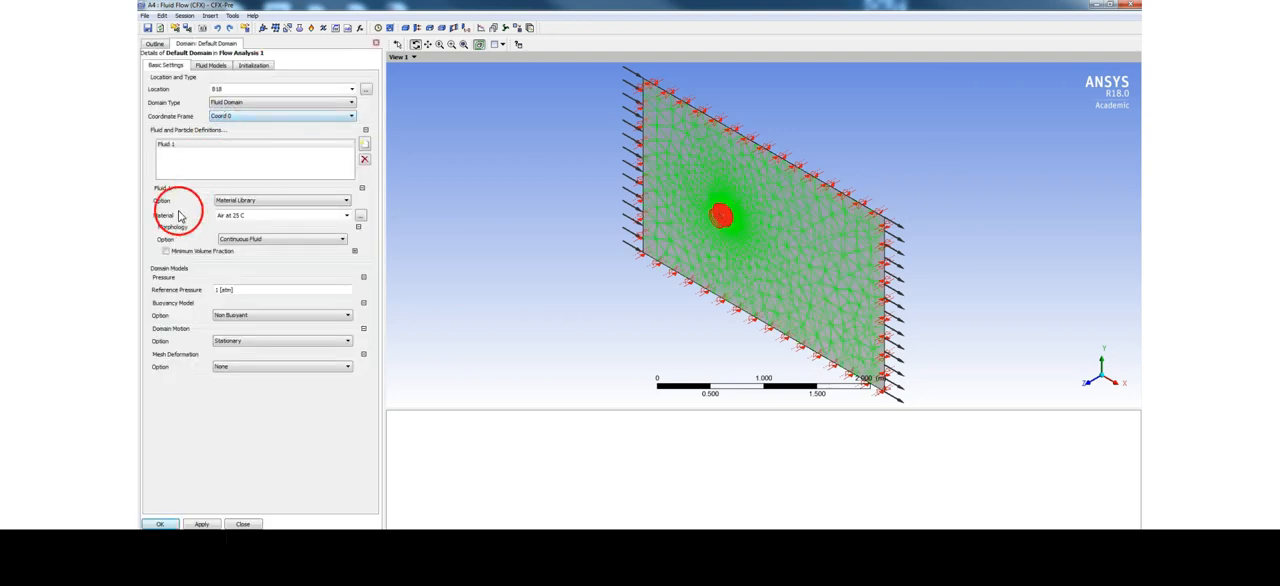
pyautogui.click(347, 216)
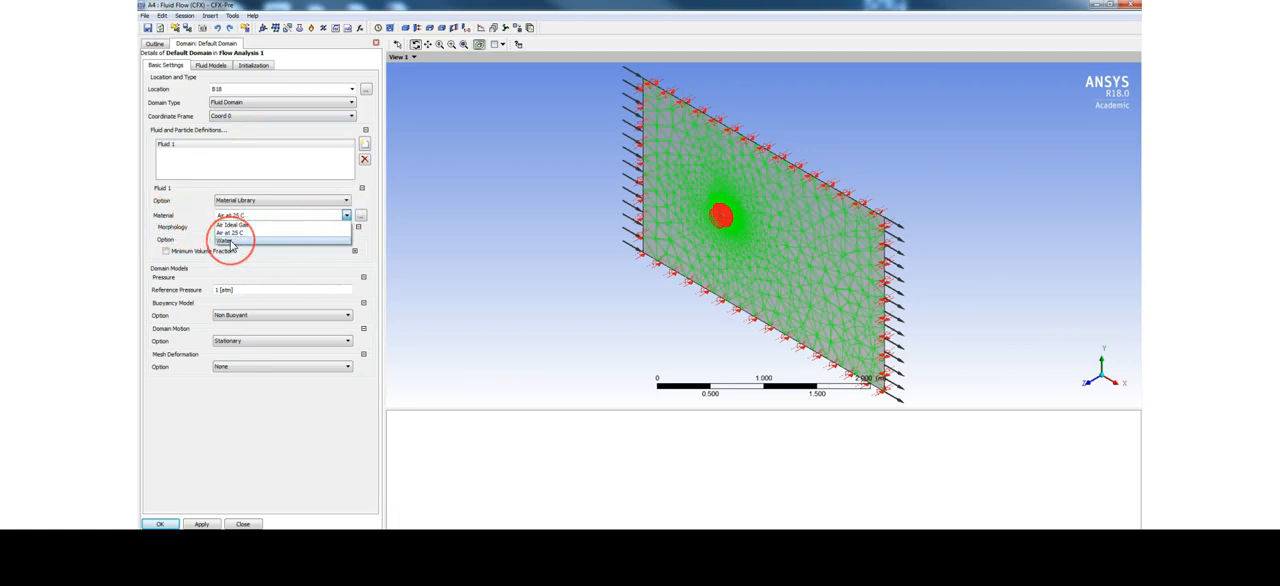
pyautogui.click(228, 241)
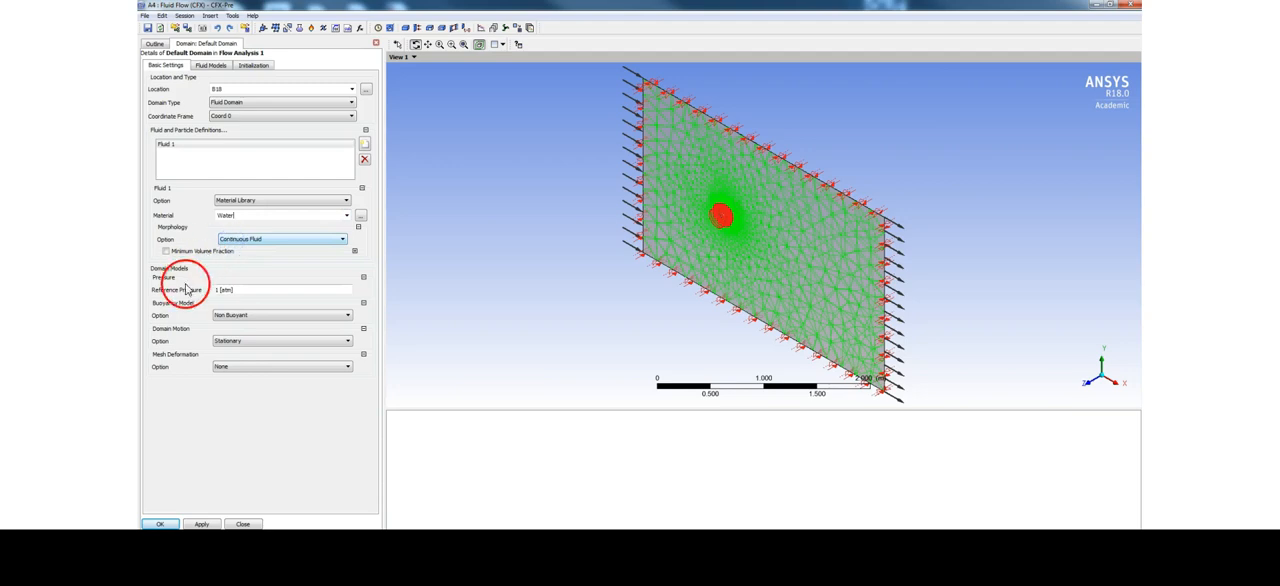
pyautogui.click(211, 67)
pyautogui.click(240, 105)
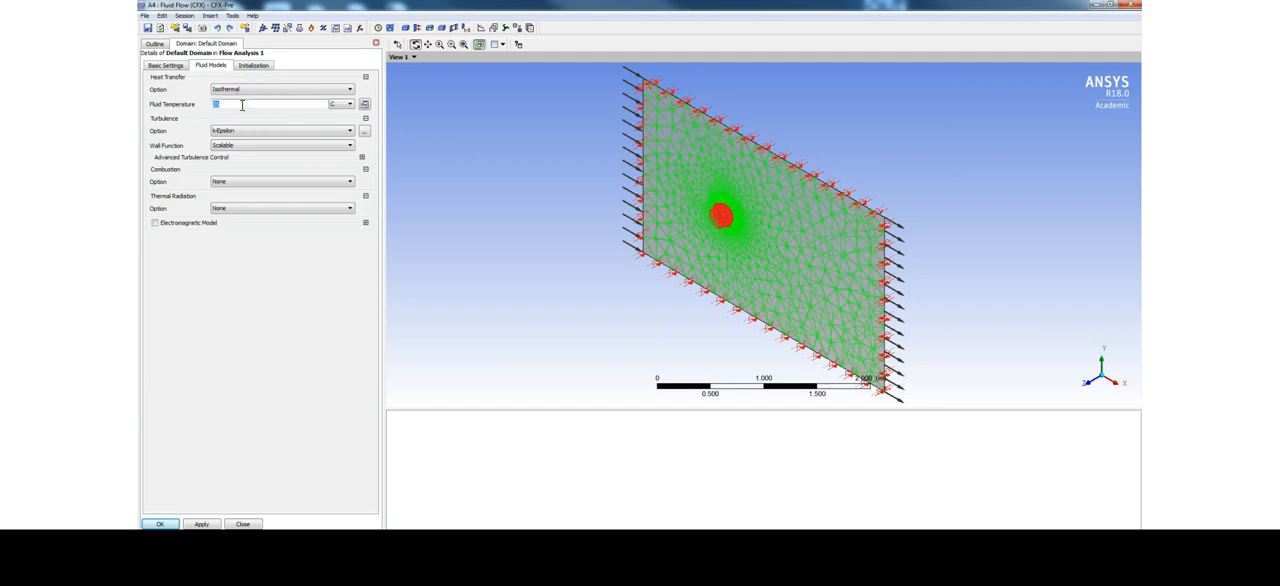
pyautogui.click(262, 272)
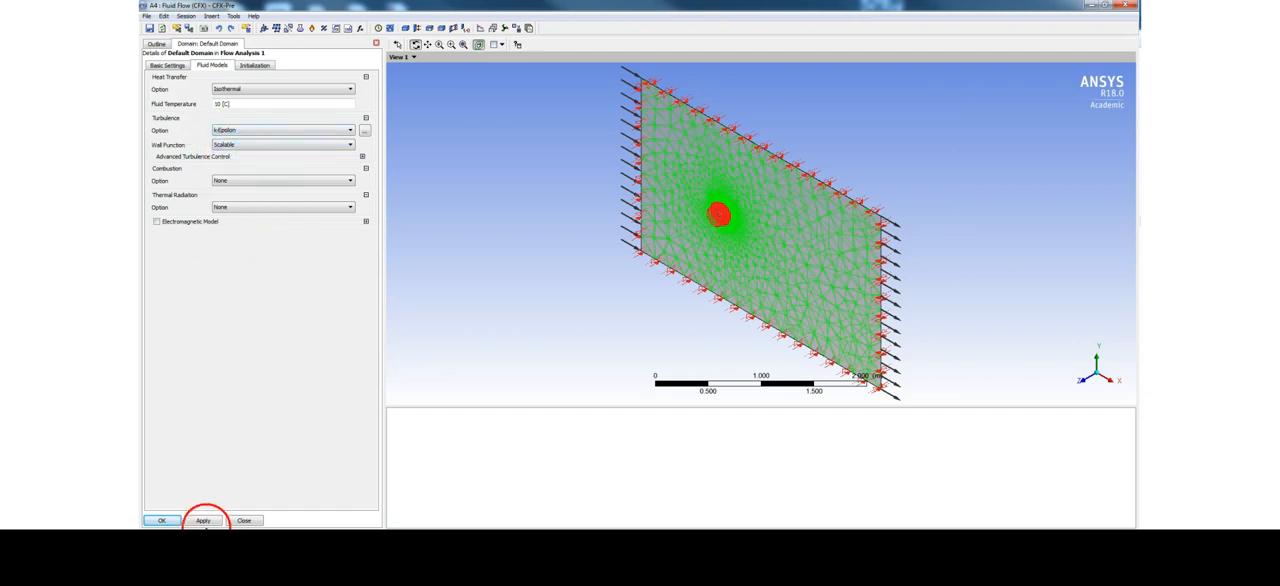
pyautogui.click(202, 521)
pyautogui.click(161, 520)
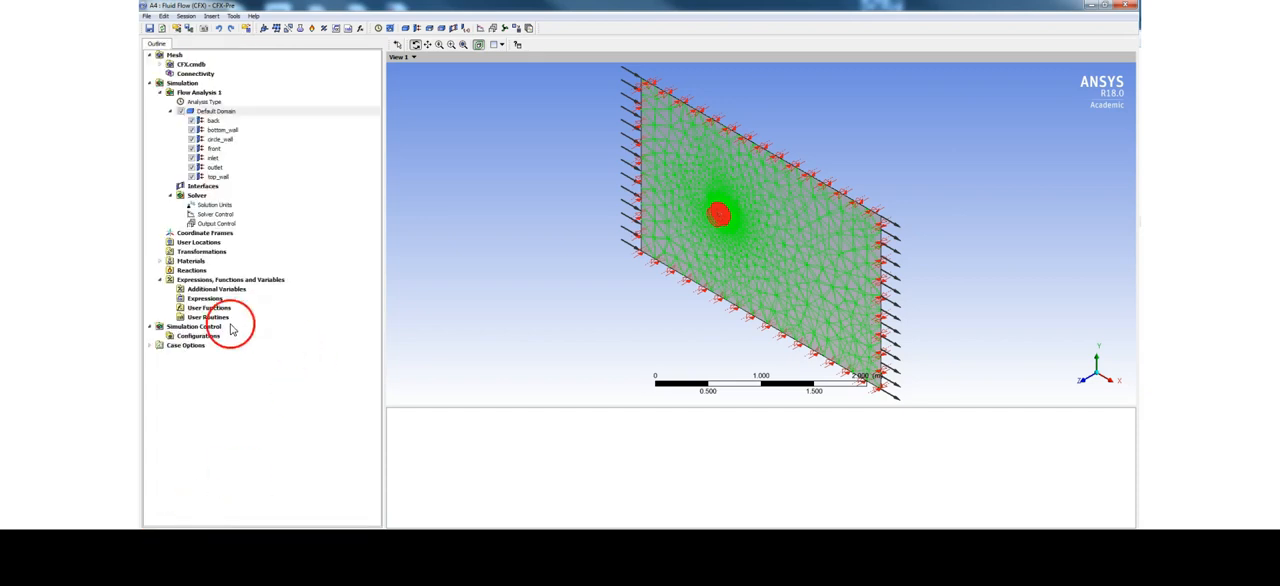
# Open the Water material's properties and set its density to 1000 kg m^-3
pyautogui.click(159, 261)
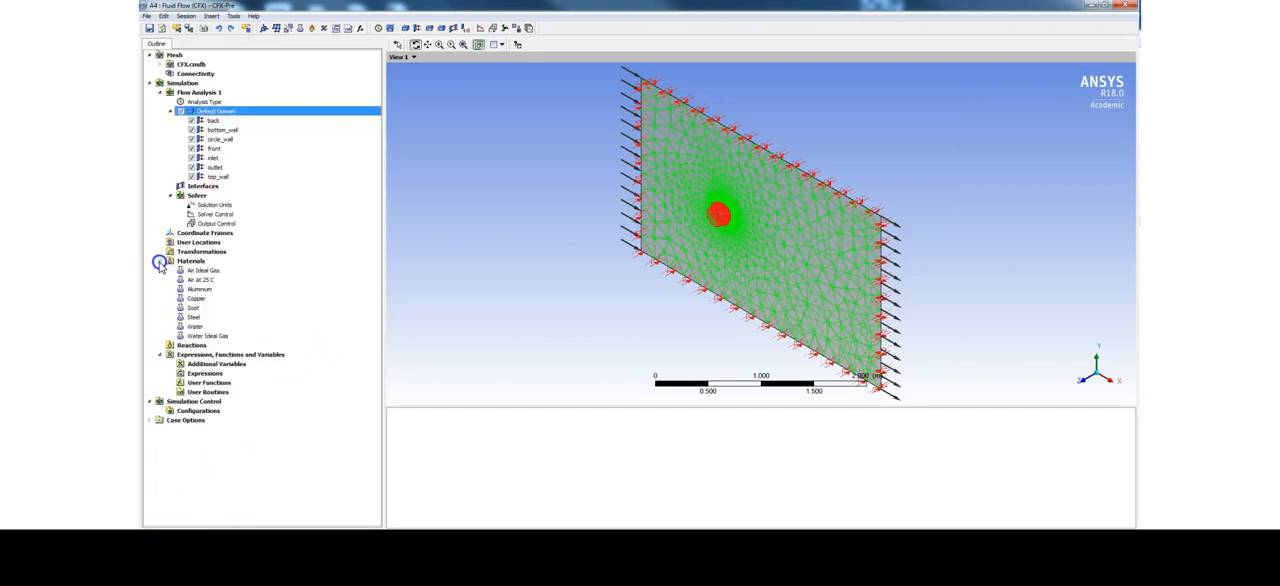
pyautogui.doubleClick(195, 326)
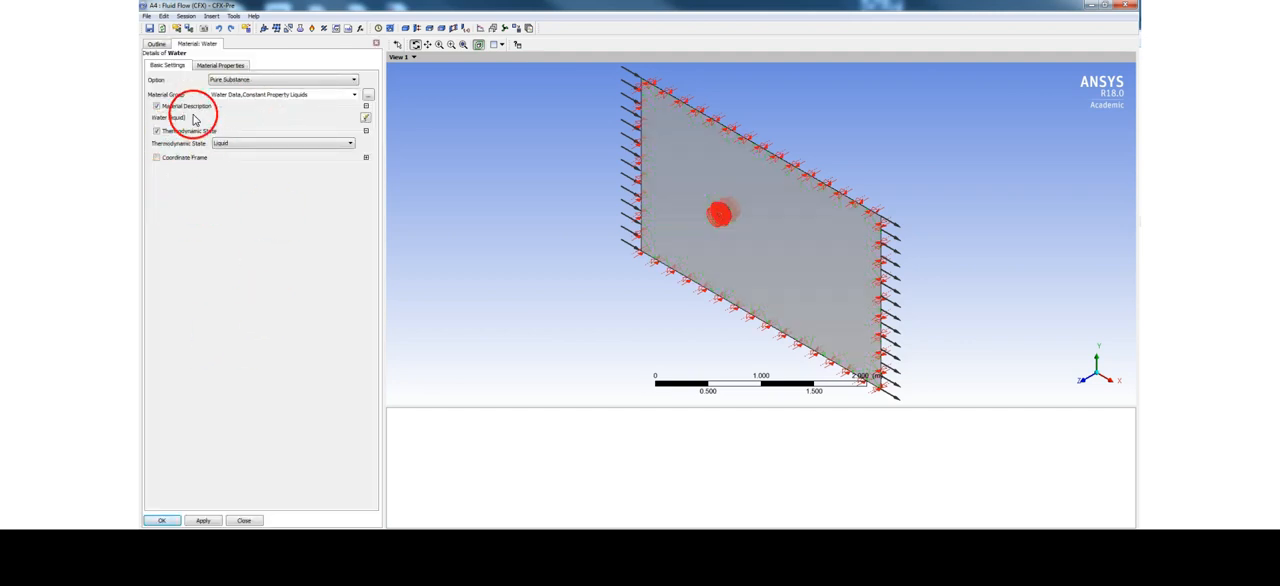
pyautogui.click(229, 65)
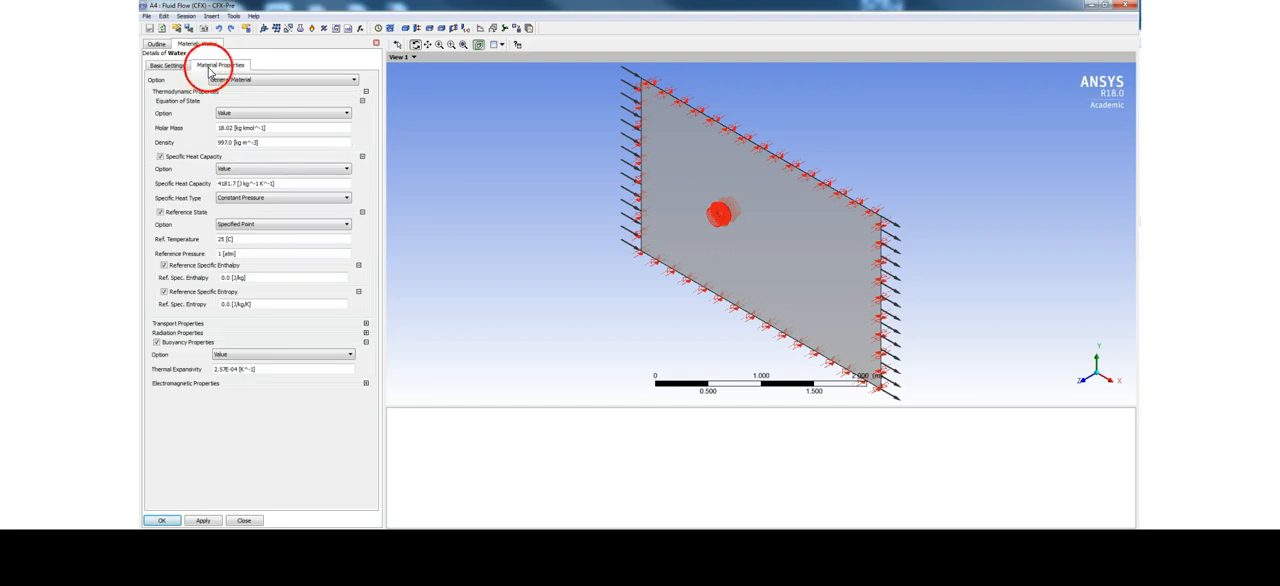
pyautogui.click(287, 143)
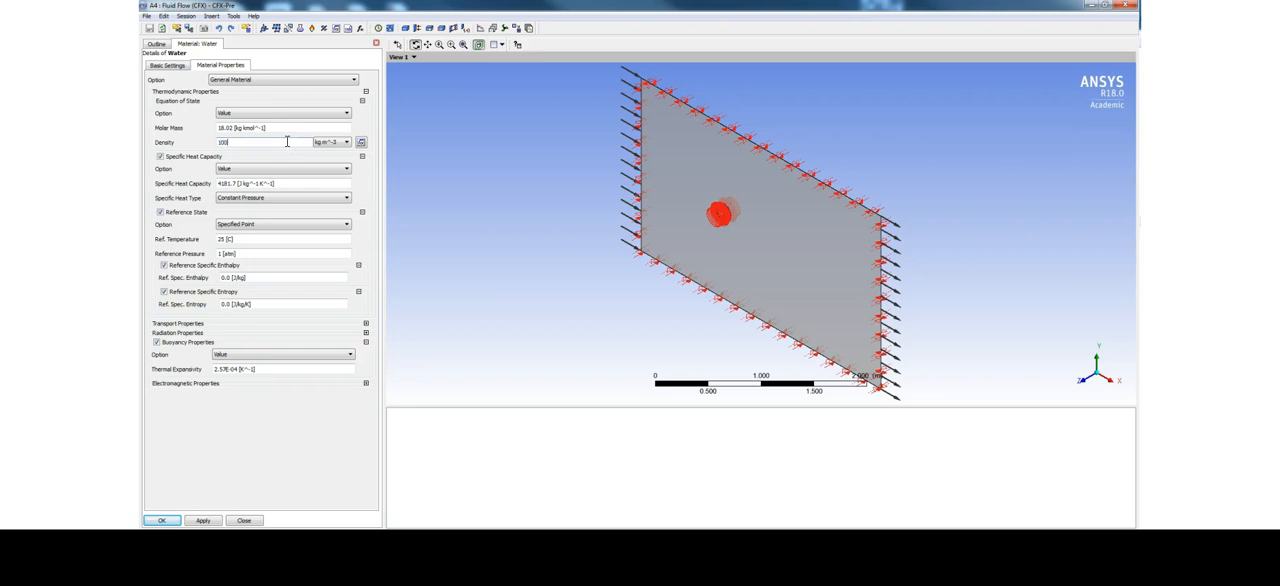
pyautogui.click(287, 144)
# Set the dynamic viscosity of Water to 1.307e-3 Pa s under its transport properties
pyautogui.click(366, 323)
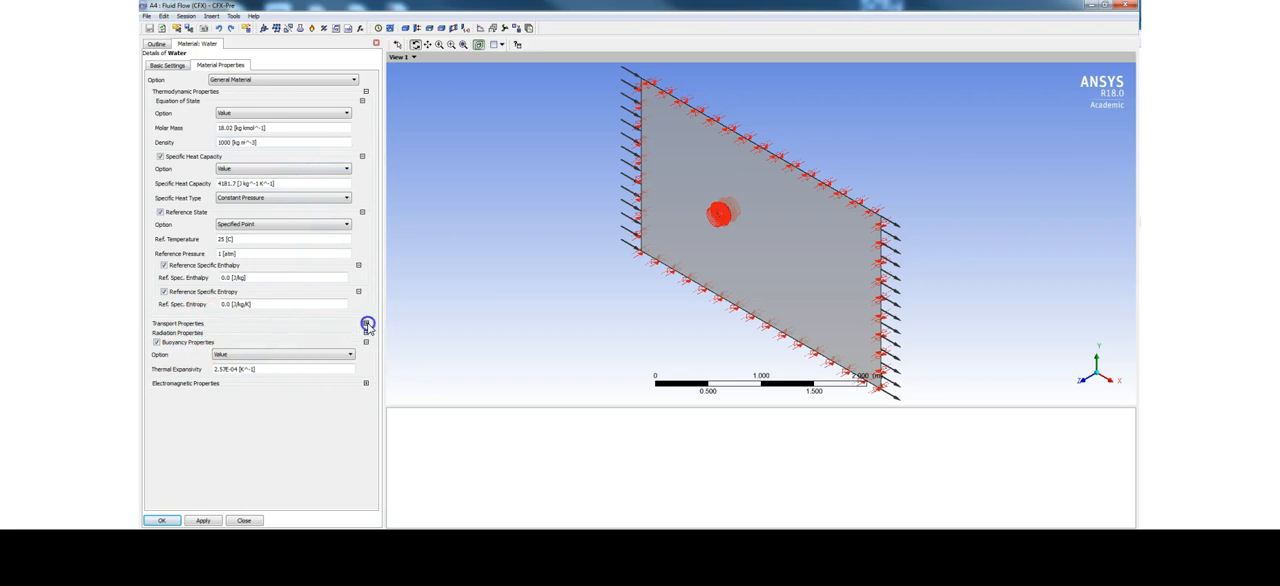
pyautogui.click(303, 362)
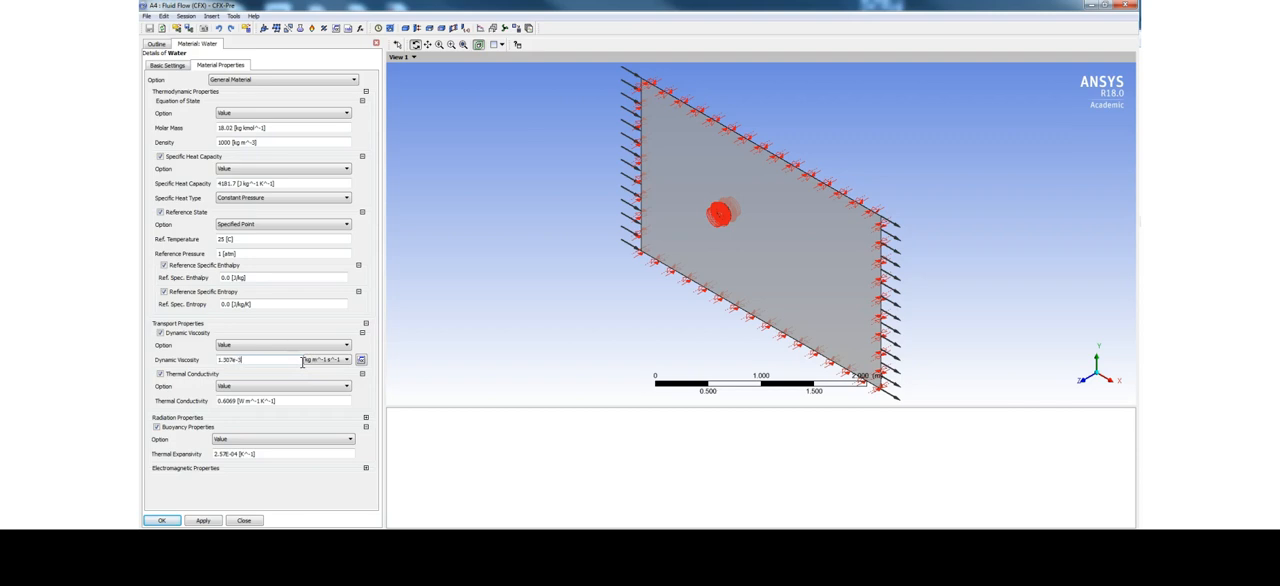
pyautogui.click(320, 364)
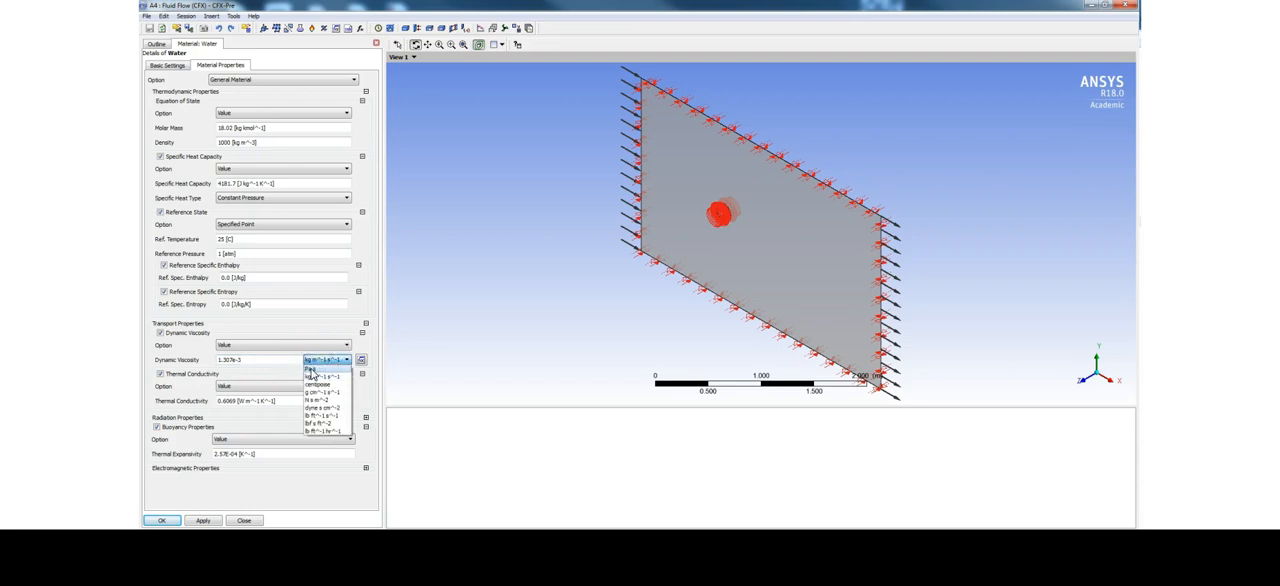
pyautogui.click(310, 370)
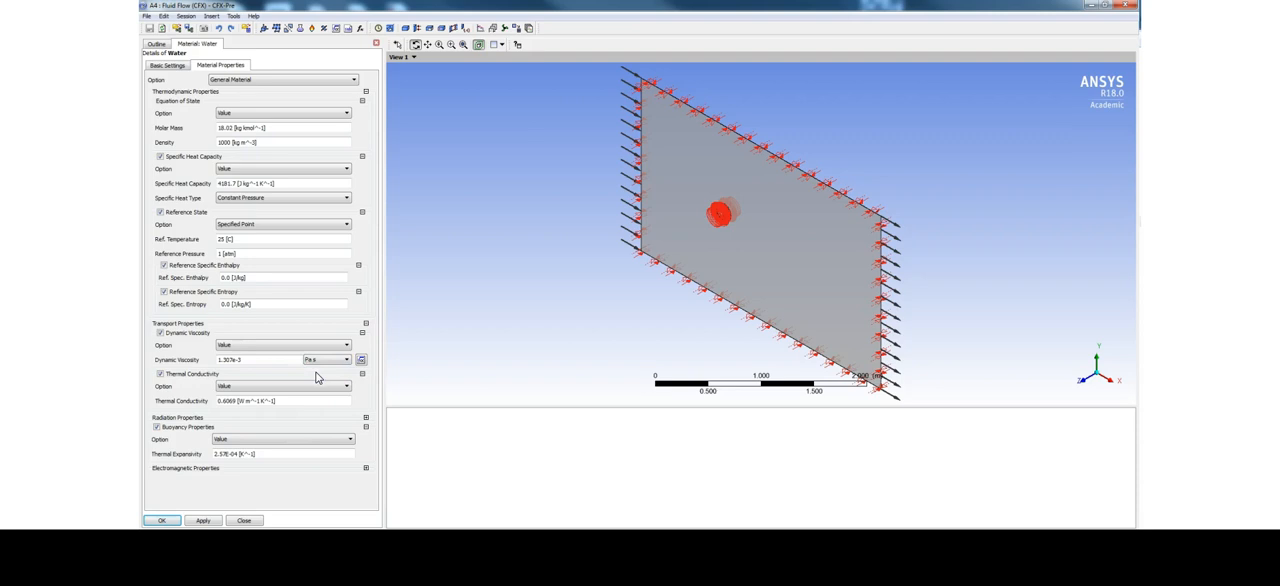
# Set the reference temperature of Water to 10 C and apply the material changes
pyautogui.click(246, 240)
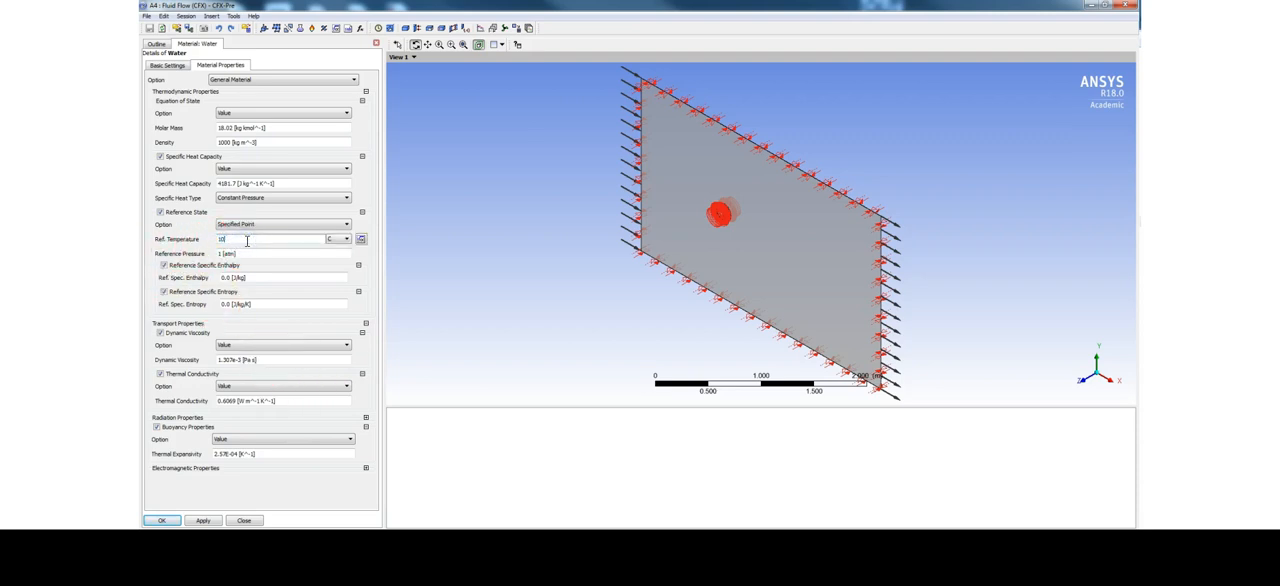
pyautogui.write('10')
pyautogui.click(289, 483)
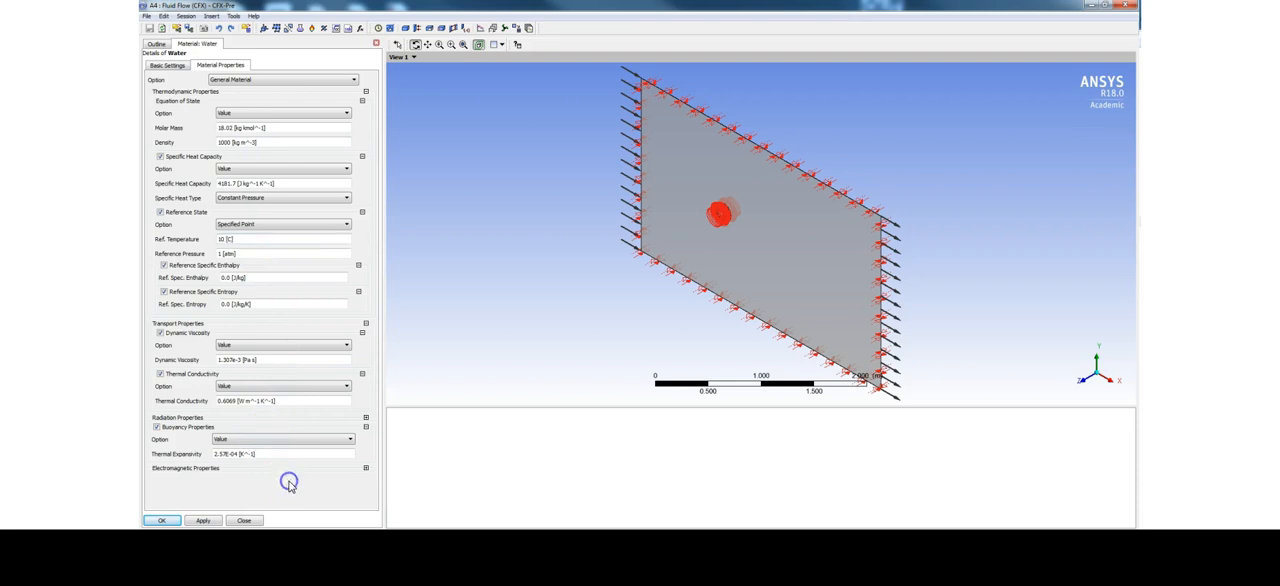
pyautogui.click(204, 521)
pyautogui.click(162, 521)
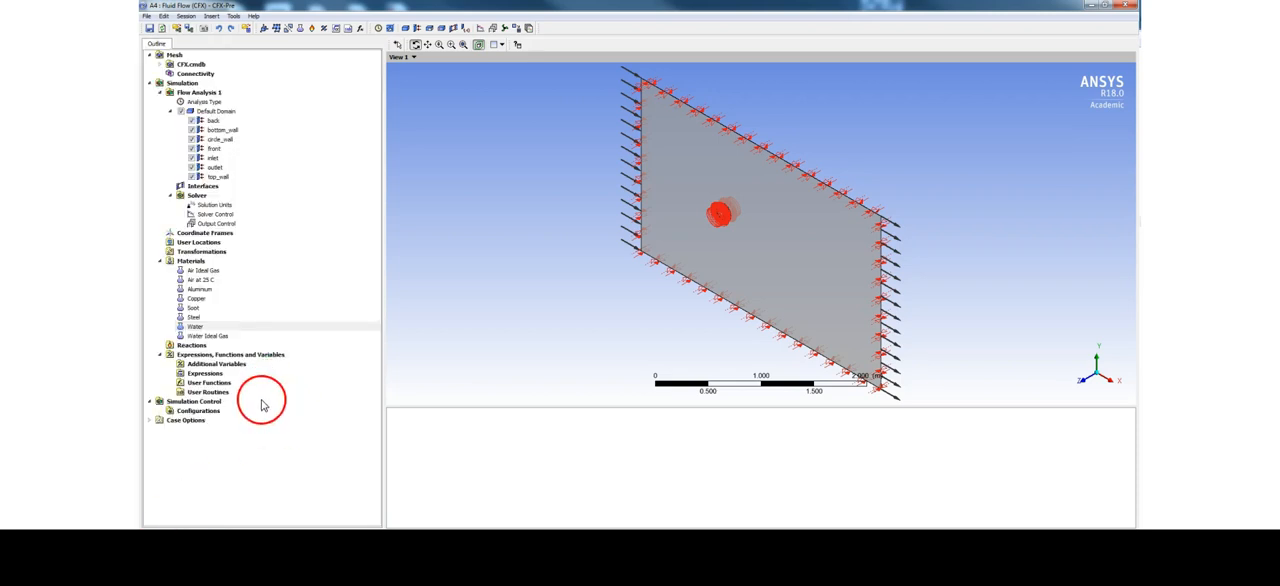
pyautogui.rightClick(202, 376)
pyautogui.moveTo(228, 381)
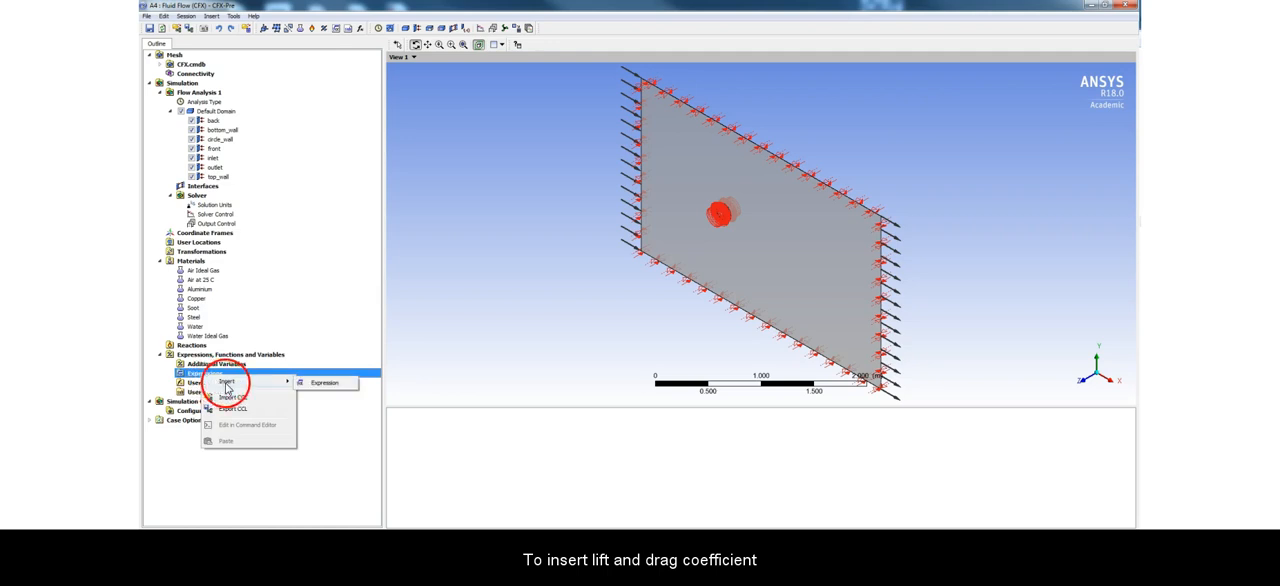
pyautogui.click(326, 385)
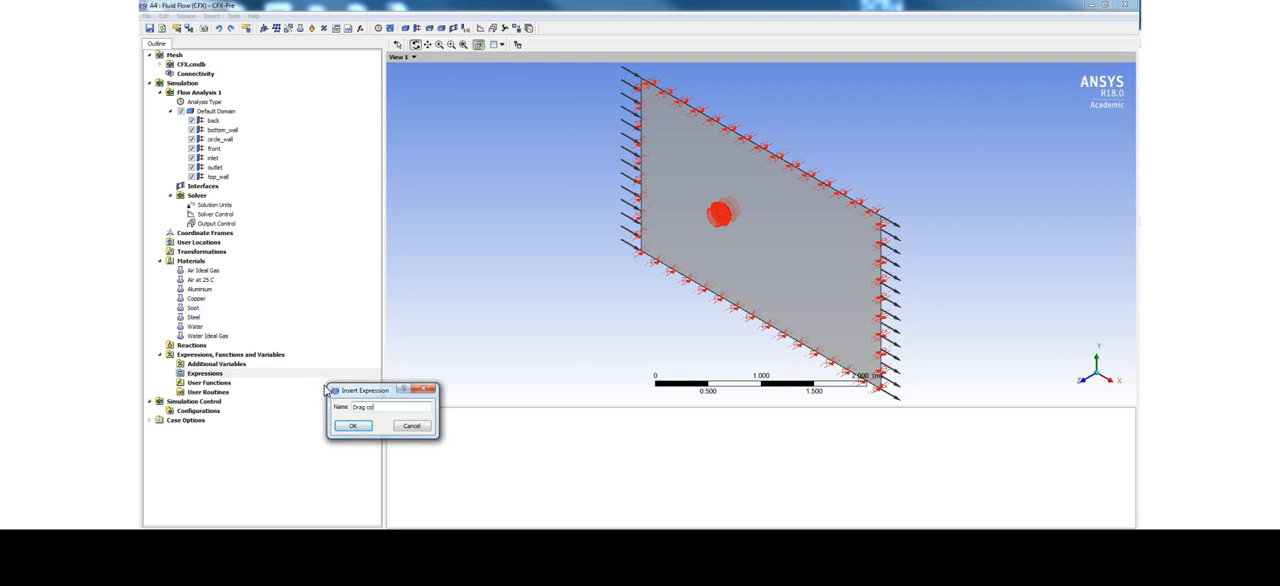
pyautogui.click(356, 427)
pyautogui.click(200, 369)
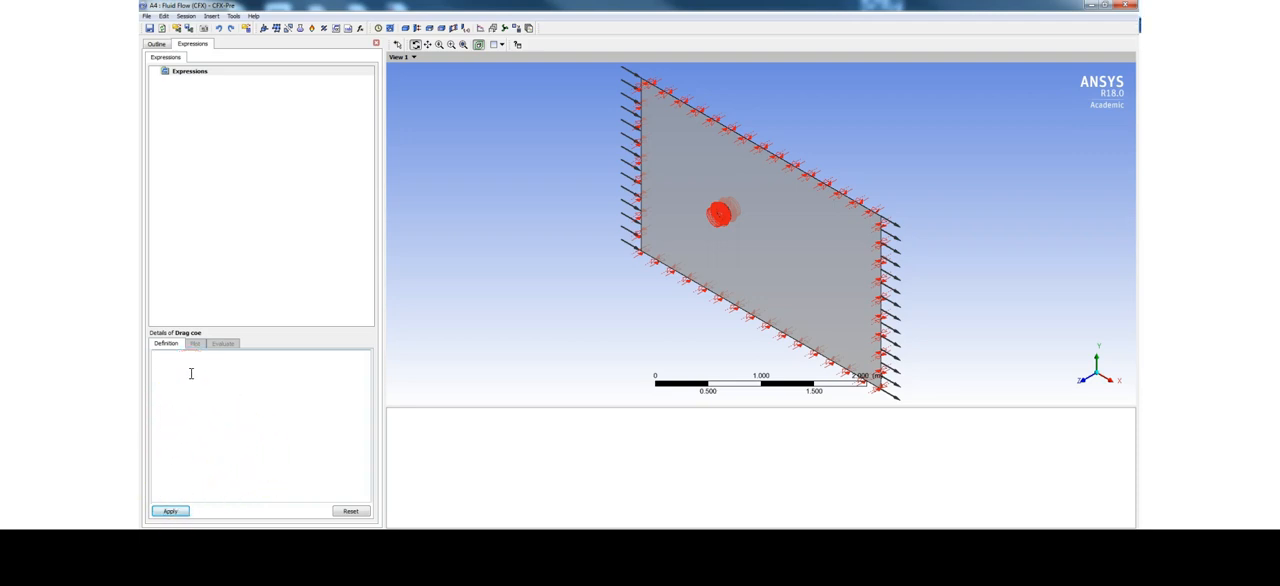
pyautogui.write('2*force_x()@body / (area()@body * massFlowAve(Density)@Inlet * (massFlowAve(Velocity)@Inlet)^2)')
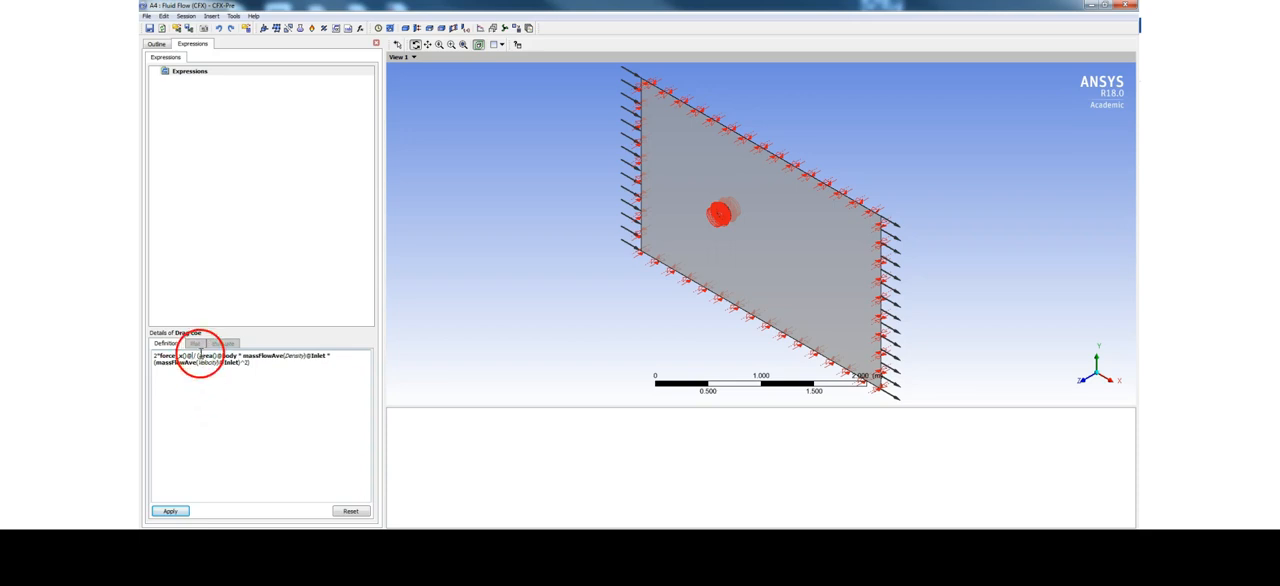
# Insert the 2D mesh region circle_wall as the location of the force_x() term in the drag expression
pyautogui.rightClick(192, 356)
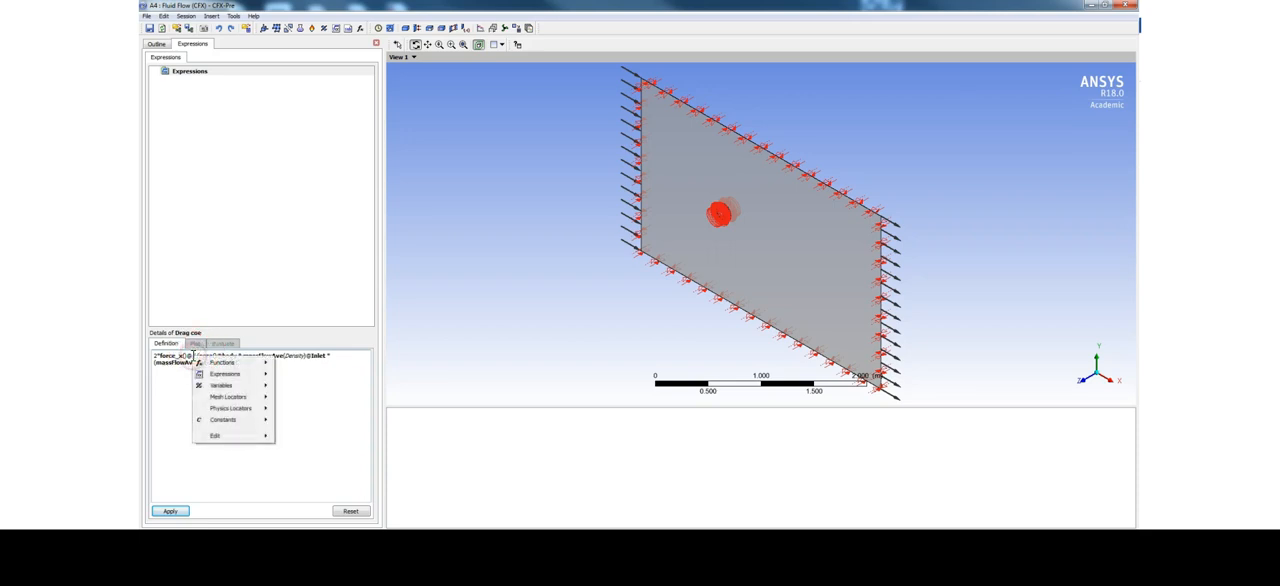
pyautogui.moveTo(212, 411)
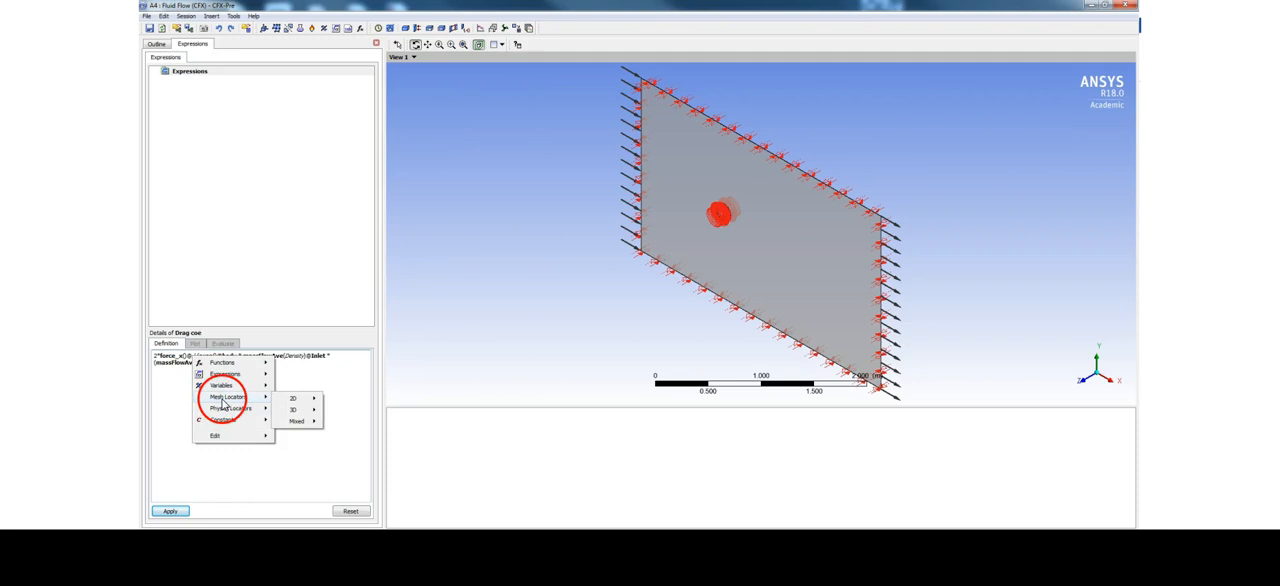
pyautogui.moveTo(300, 400)
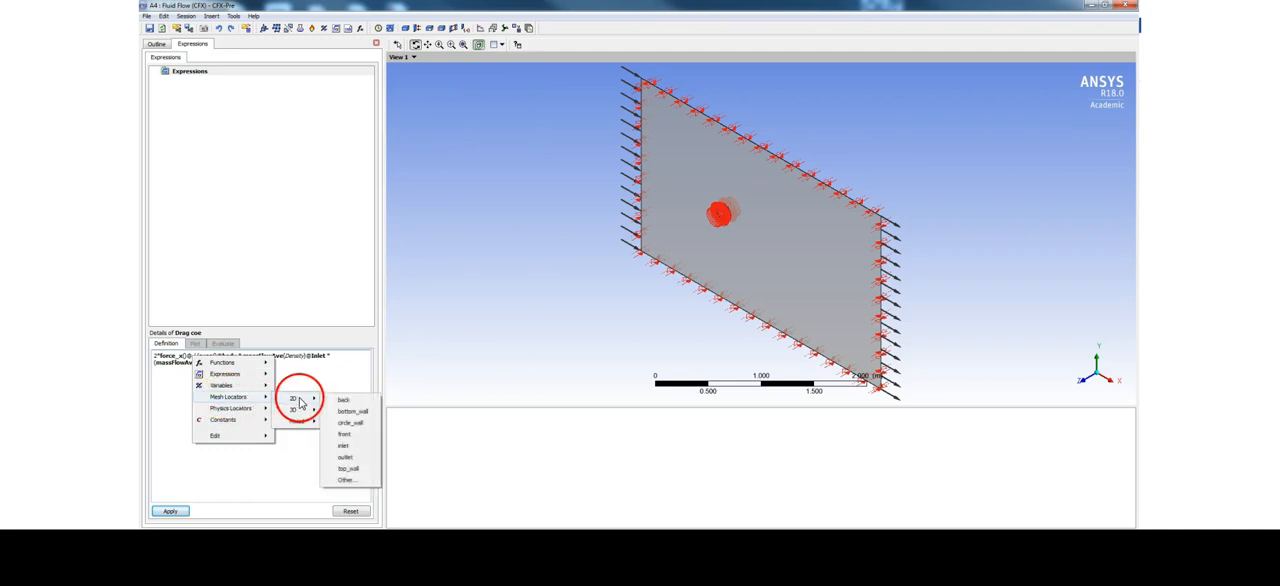
pyautogui.click(348, 428)
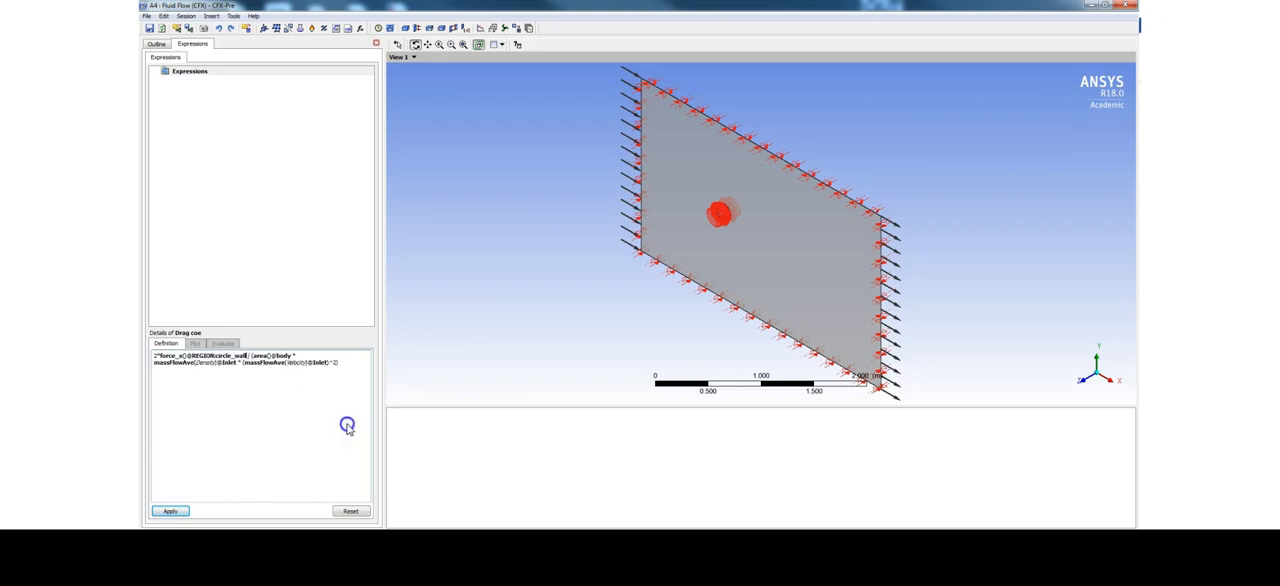
pyautogui.click(247, 430)
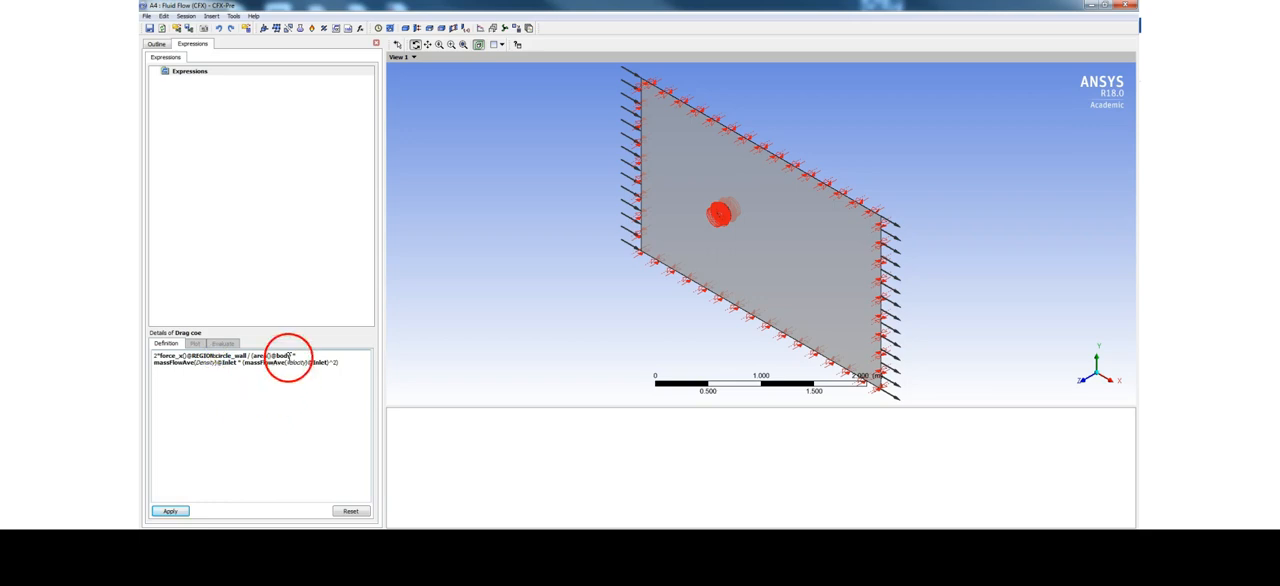
# Replace the body location of the area() term with the 2D mesh region circle_wall
pyautogui.click(278, 355)
pyautogui.press('BackSpace')
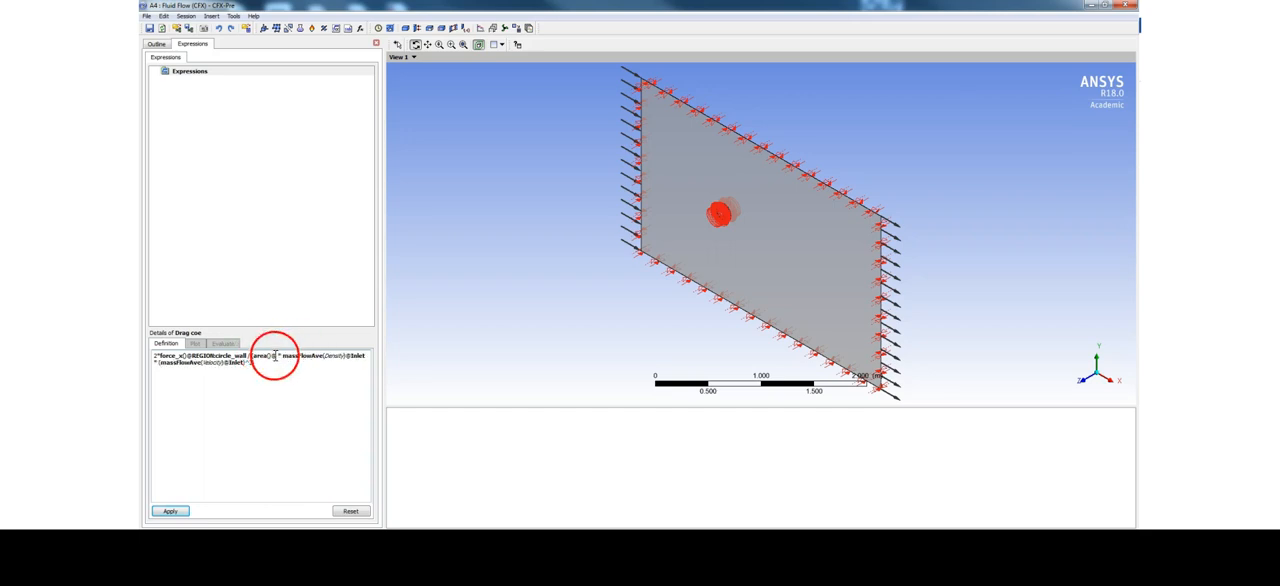
pyautogui.rightClick(275, 355)
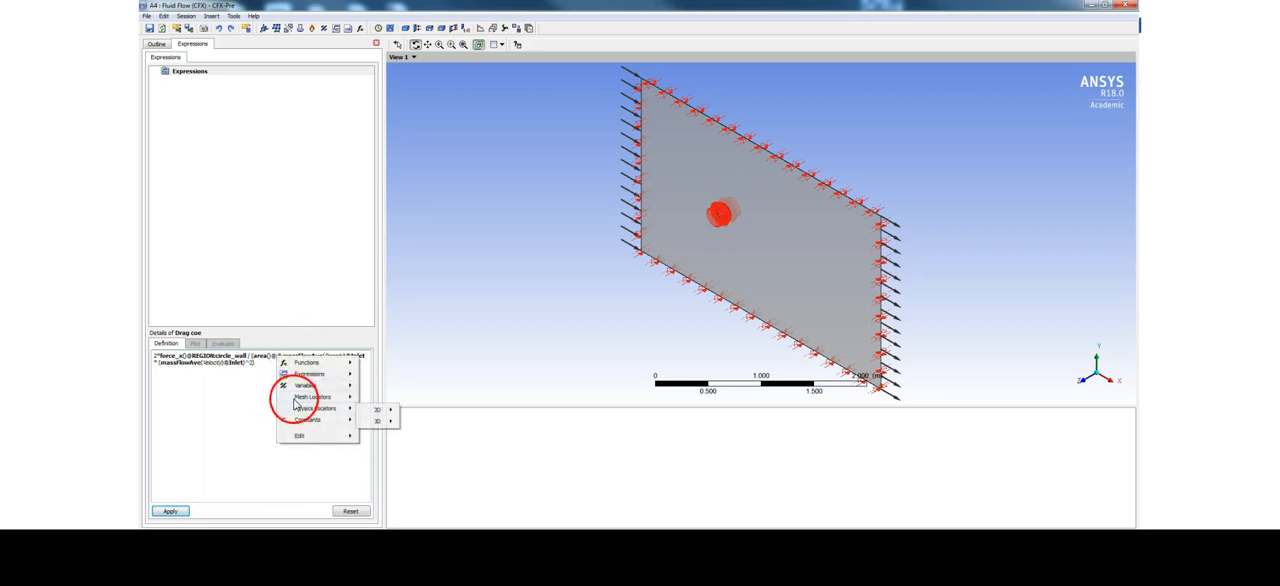
pyautogui.moveTo(377, 399)
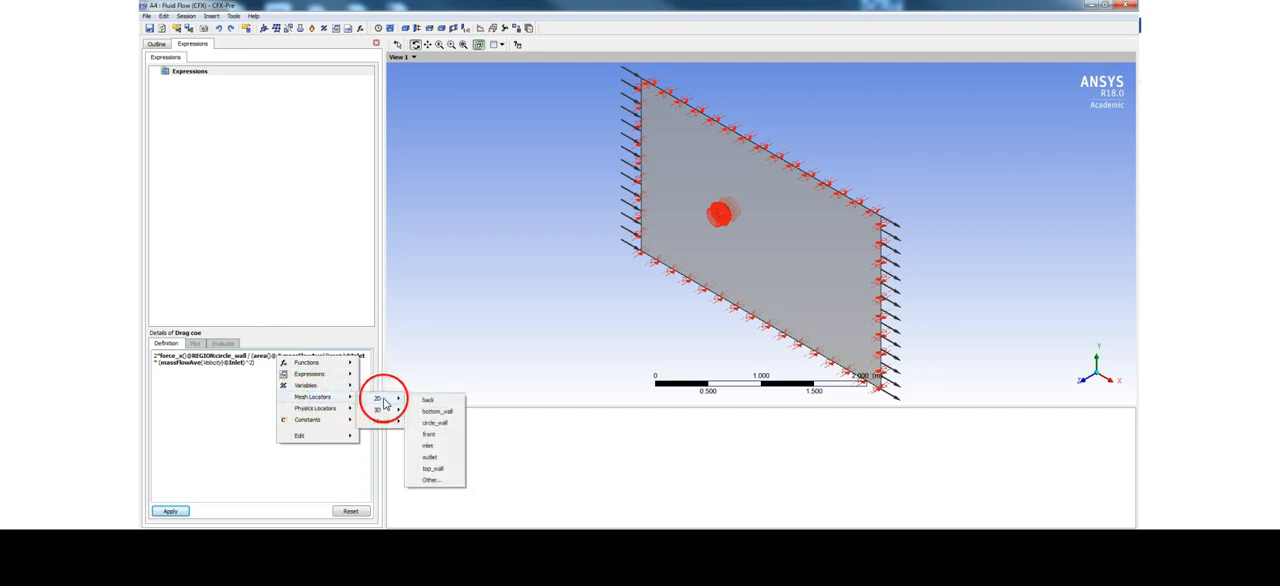
pyautogui.click(431, 422)
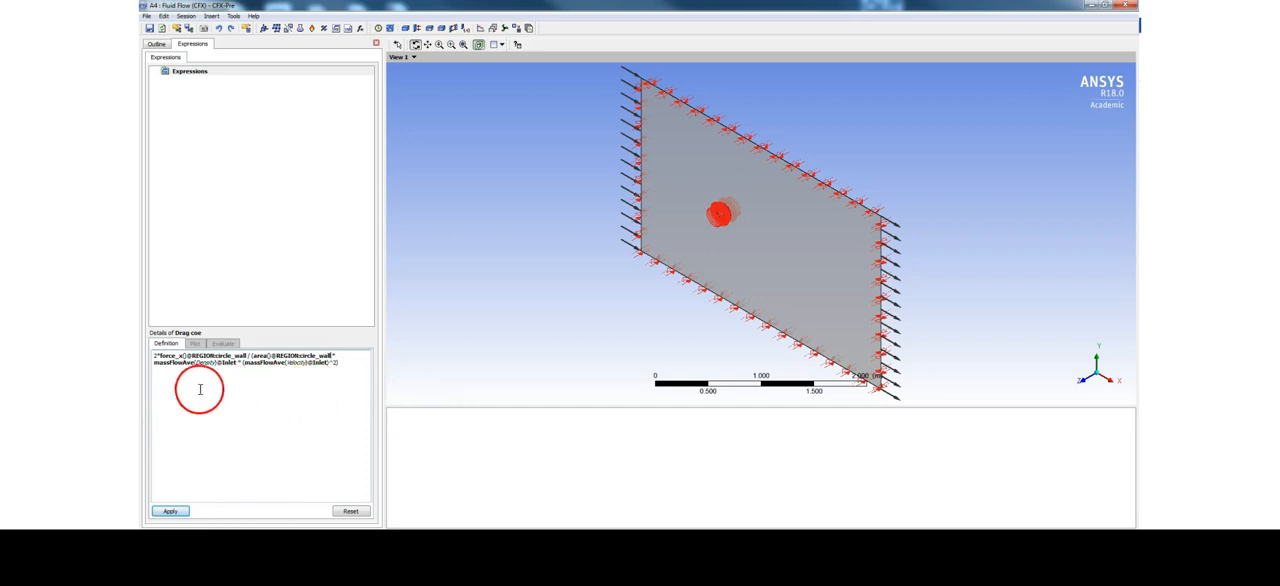
# Replace the Inlet location of the massFlowAve(Density) term with the 2D mesh region inlet
pyautogui.click(236, 364)
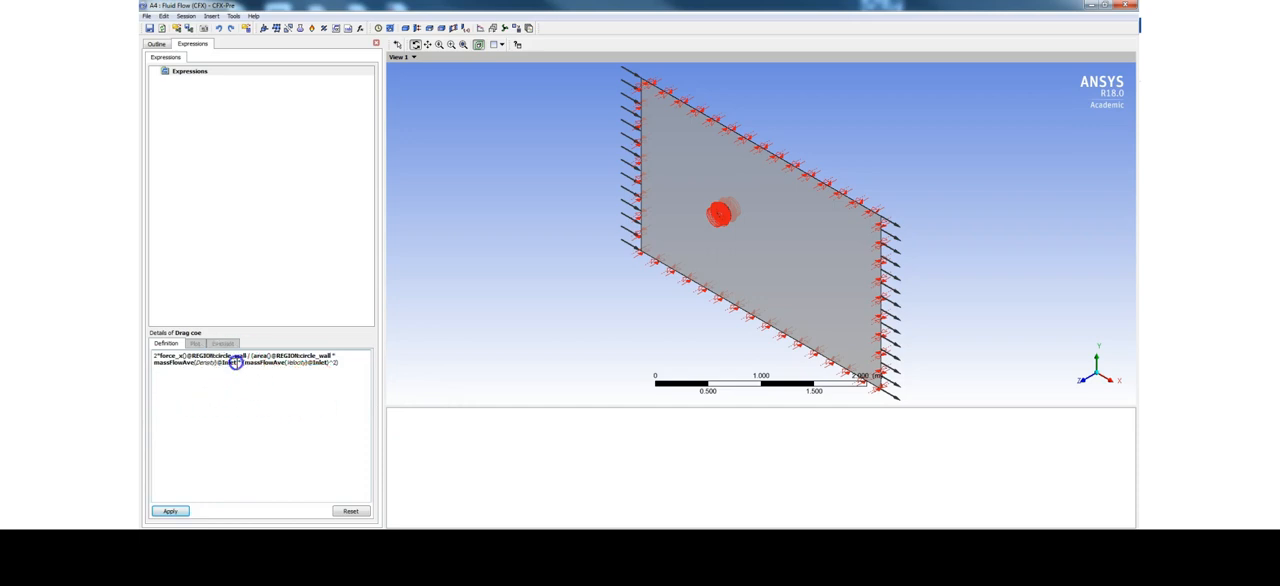
pyautogui.rightClick(224, 365)
pyautogui.click(257, 402)
pyautogui.click(330, 405)
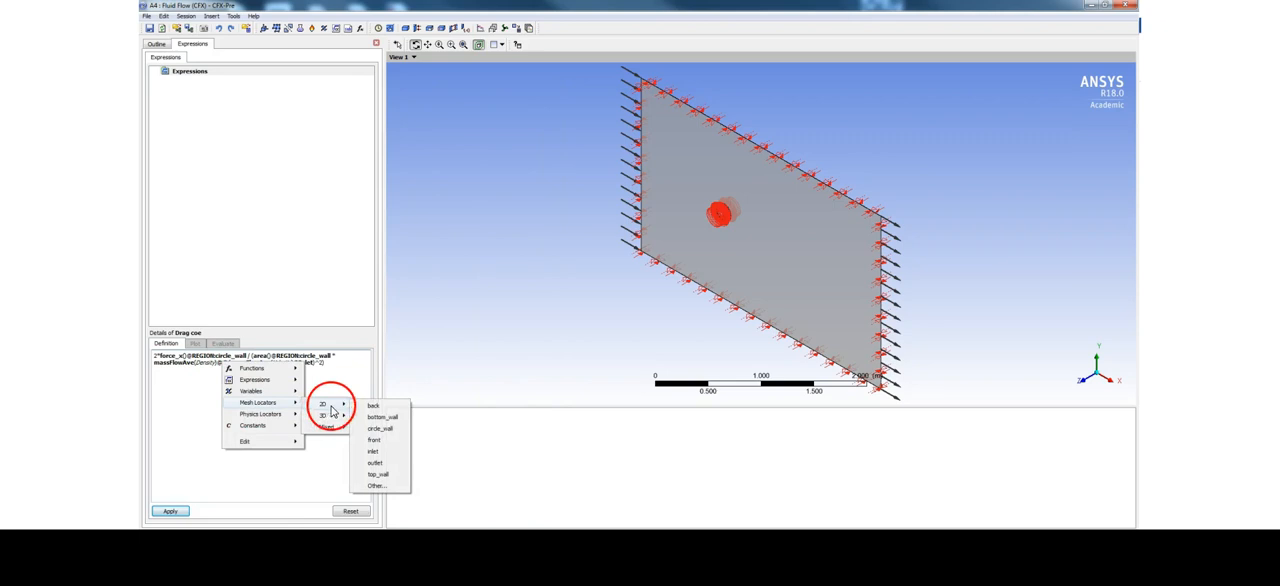
pyautogui.click(374, 453)
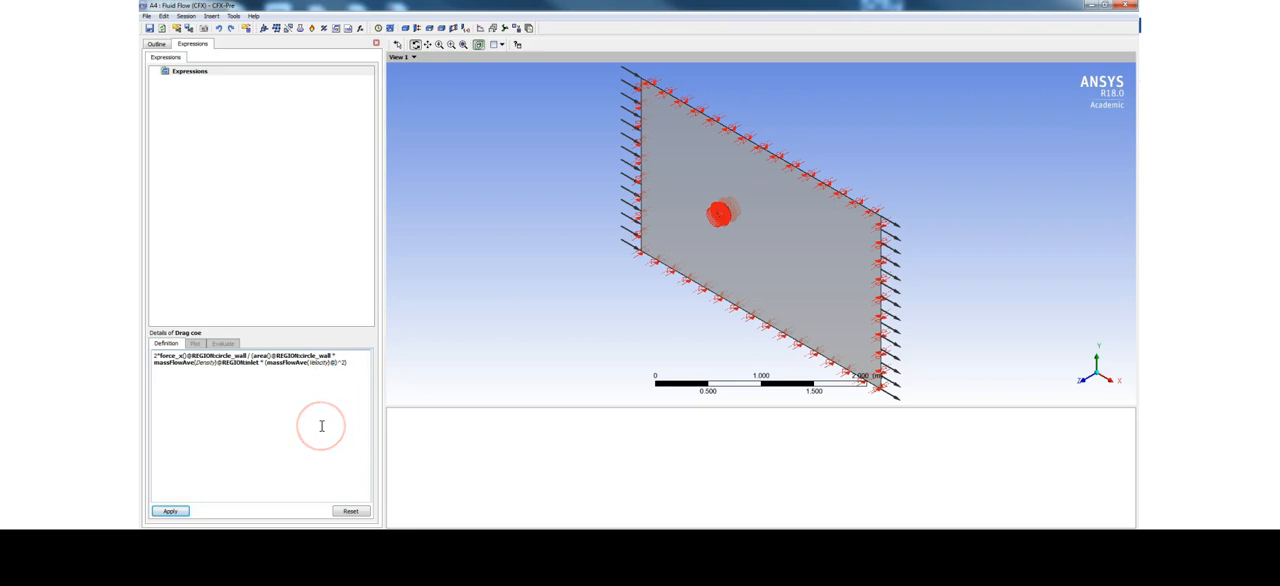
# Insert the 2D mesh region inlet as the location of the massFlowAve(Velocity) term and apply the drag expression
pyautogui.rightClick(336, 361)
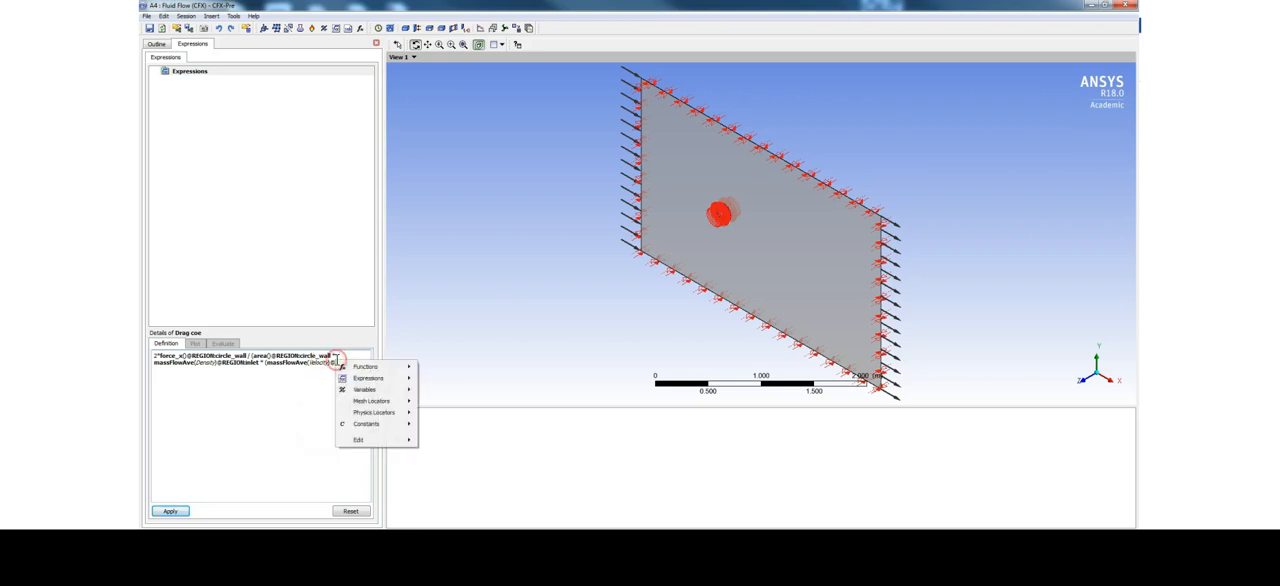
pyautogui.moveTo(365, 401)
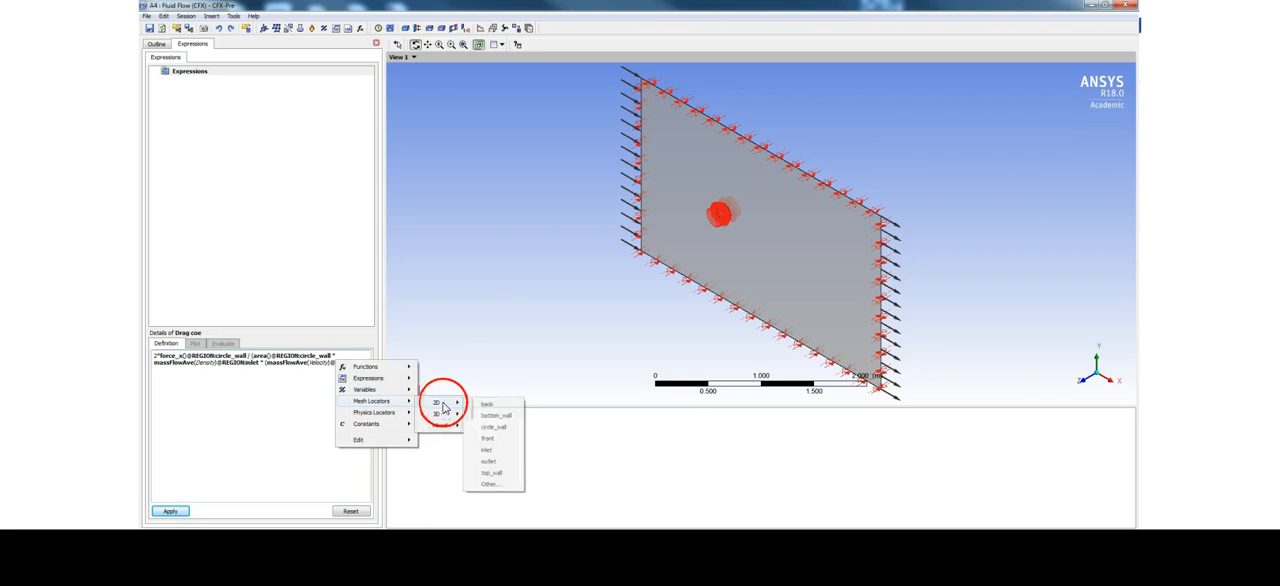
pyautogui.click(492, 449)
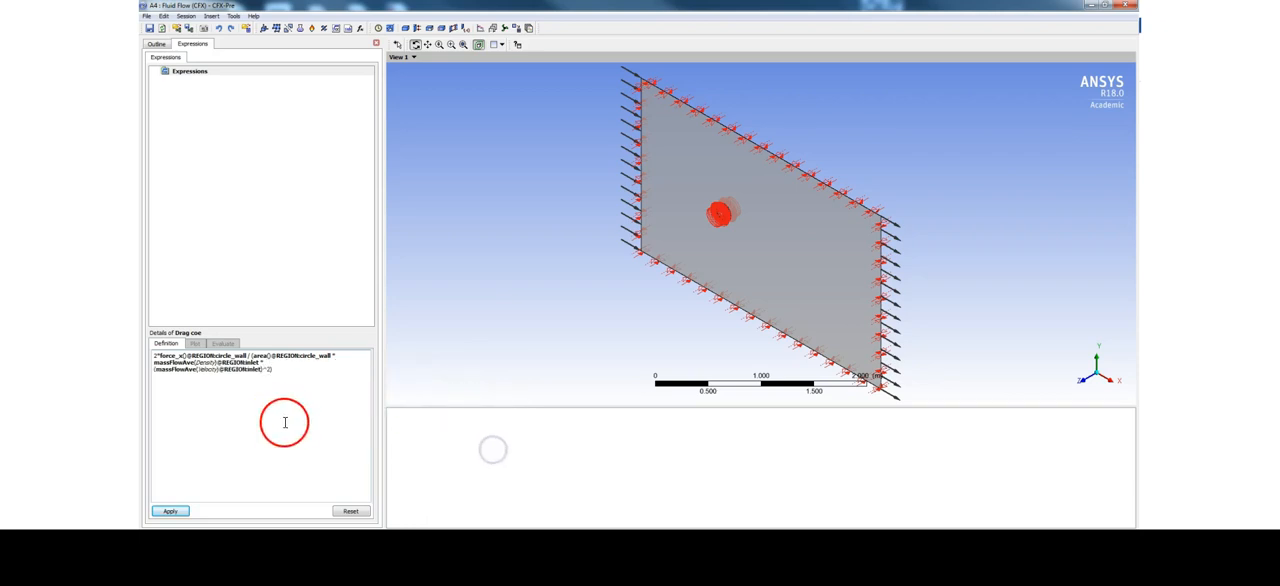
pyautogui.click(177, 512)
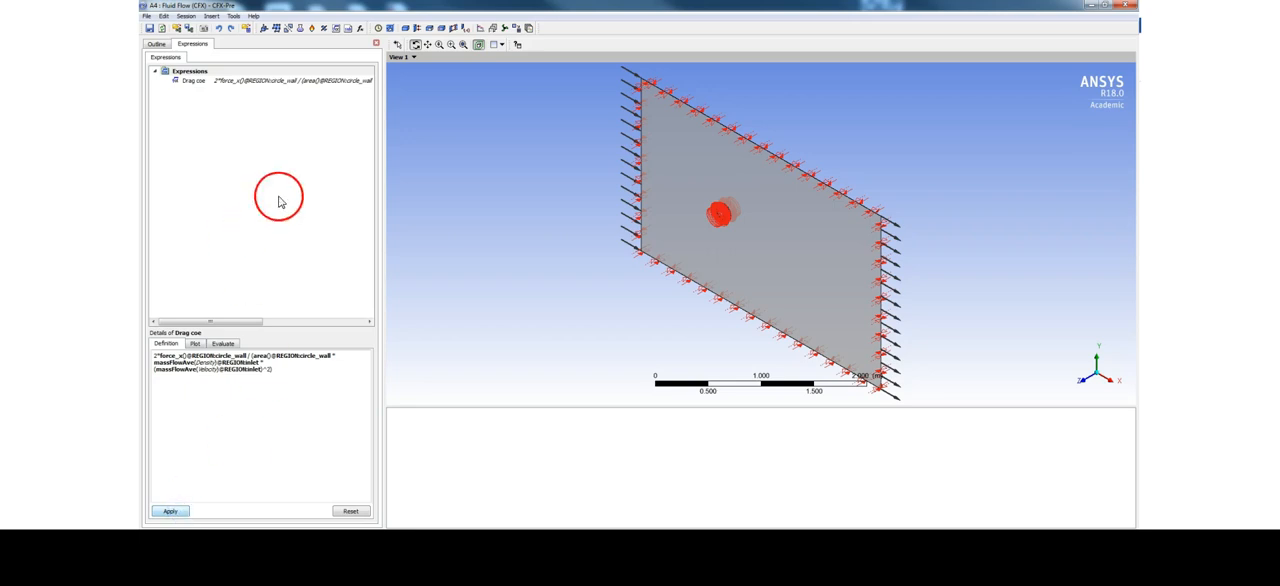
# Copy the full Drag coe definition and create a new expression named Lift coe
pyautogui.moveTo(154, 355); pyautogui.dragTo(273, 372)
pyautogui.hotkey('ctrl', 'c')
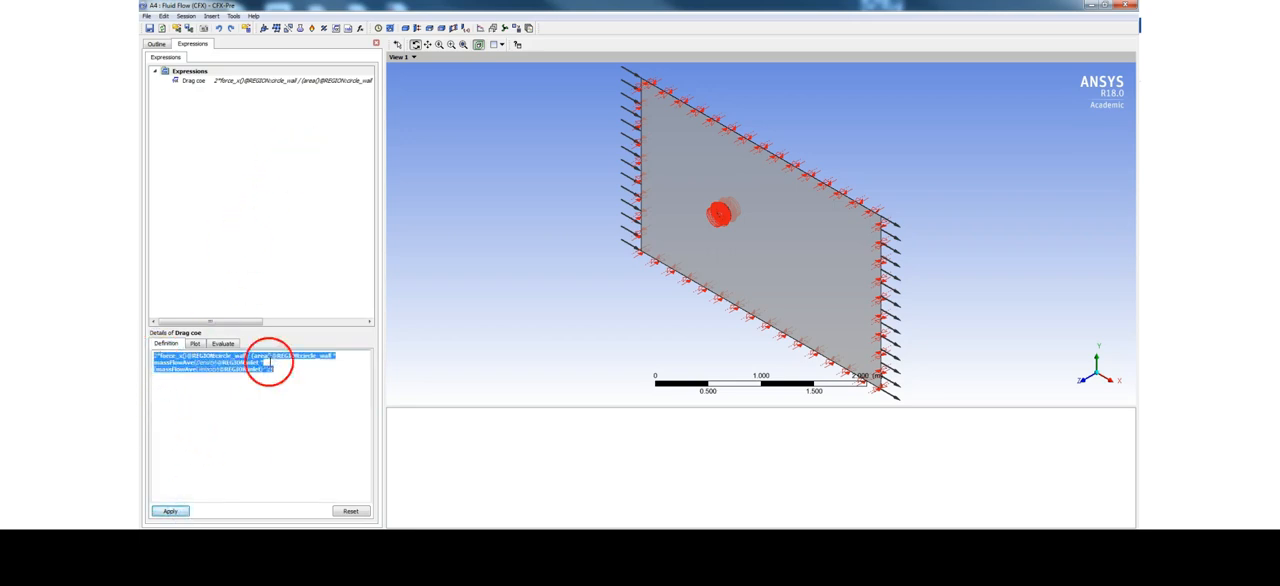
pyautogui.click(198, 81)
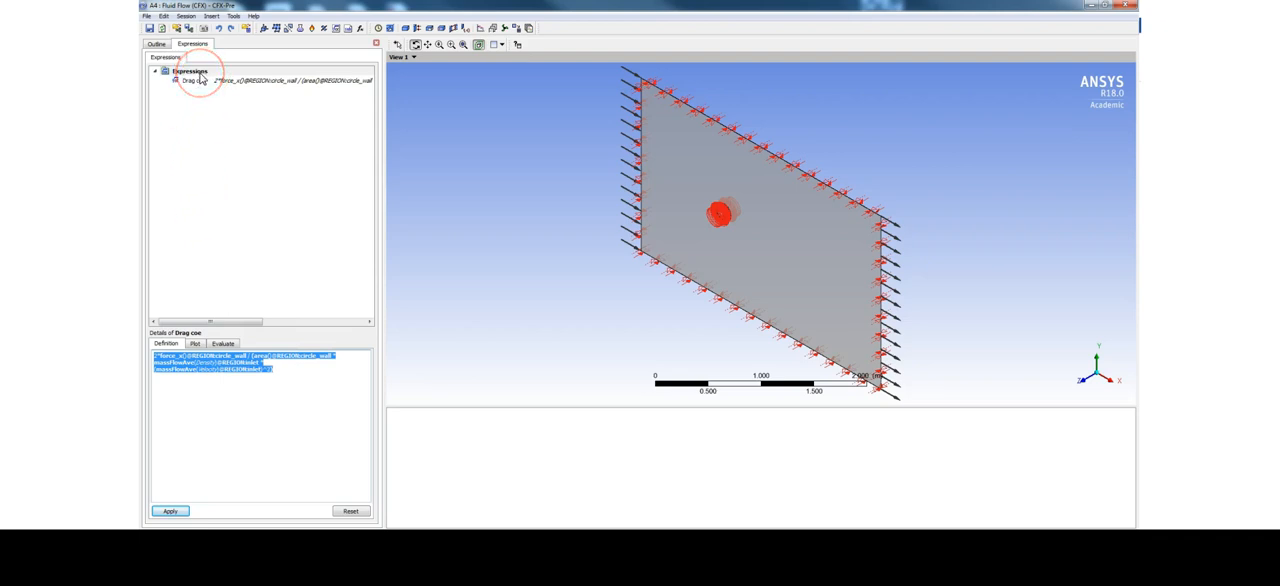
pyautogui.rightClick(199, 72)
pyautogui.click(222, 81)
pyautogui.click(320, 81)
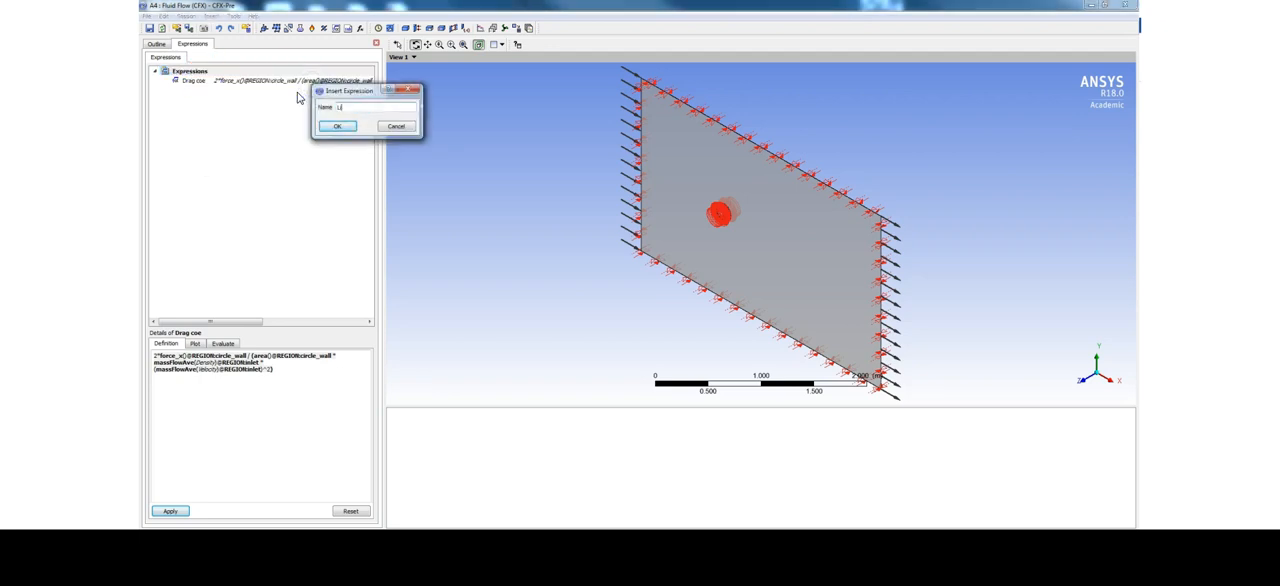
pyautogui.click(337, 126)
# Paste the drag definition into Lift coe, change force_x to force_y, and apply the expression
pyautogui.click(228, 379)
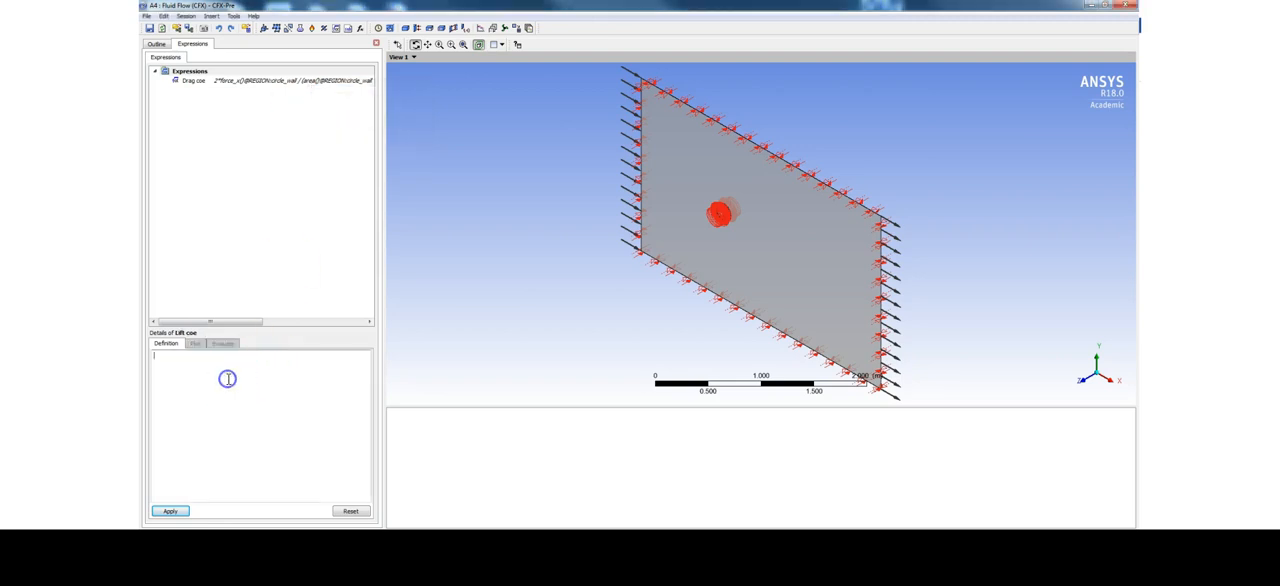
pyautogui.hotkey('ctrl', 'v')
pyautogui.click(213, 389)
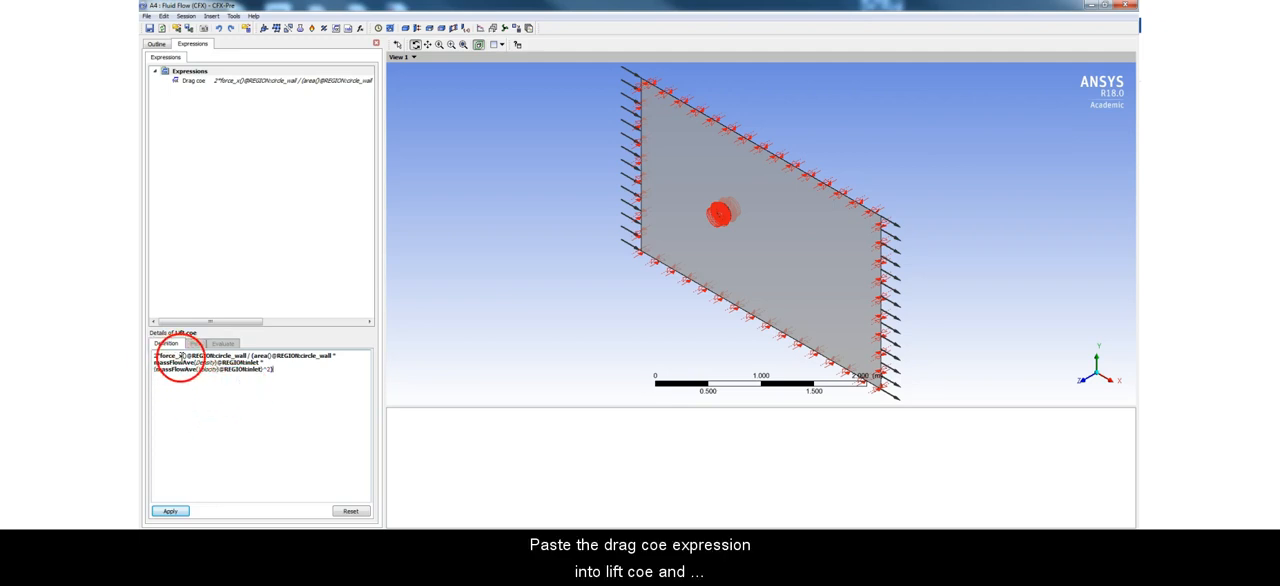
pyautogui.click(183, 356)
pyautogui.press('BackSpace')
pyautogui.write('y')
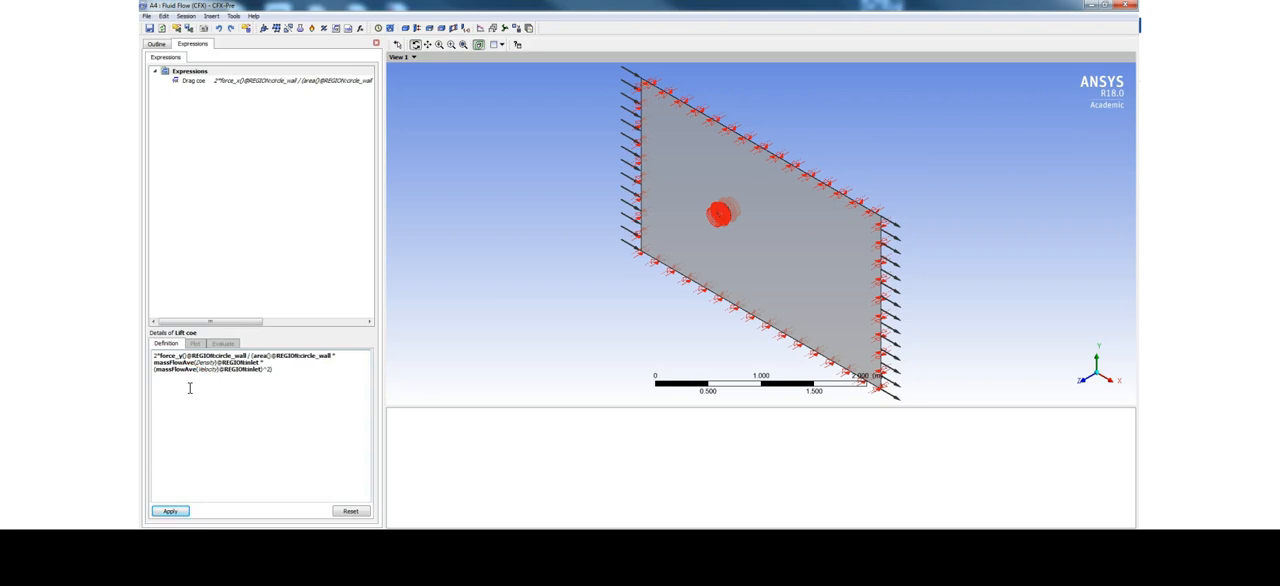
pyautogui.click(171, 511)
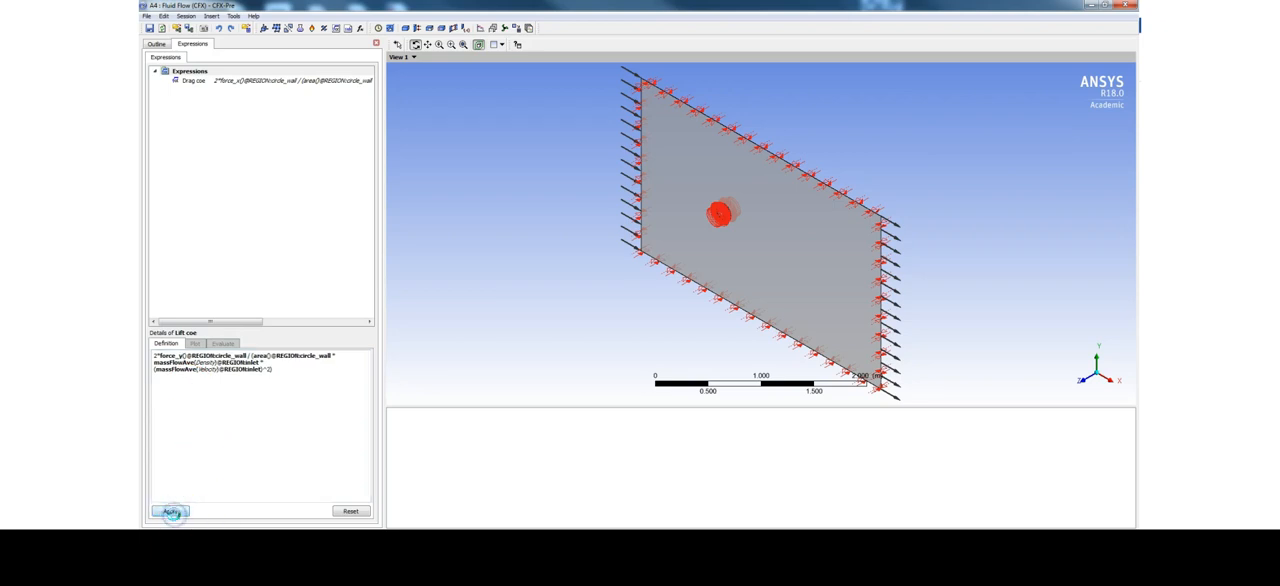
# Set the minimum iterations in Solver Control to 50, accept the settings, and save the case
pyautogui.click(157, 46)
pyautogui.click(156, 46)
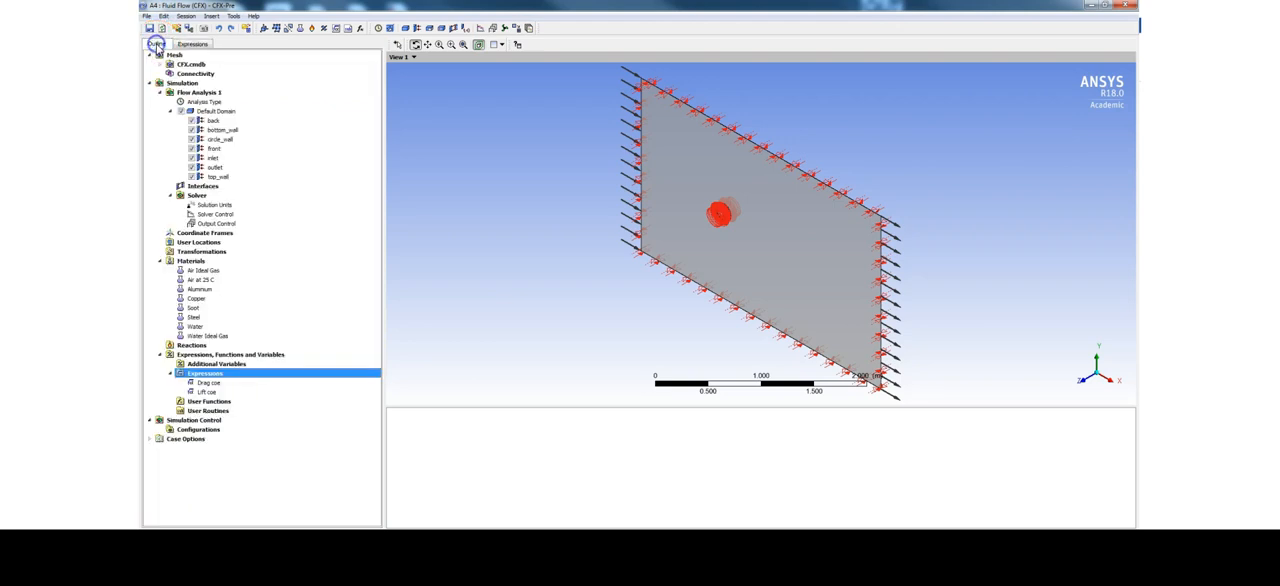
pyautogui.doubleClick(210, 215)
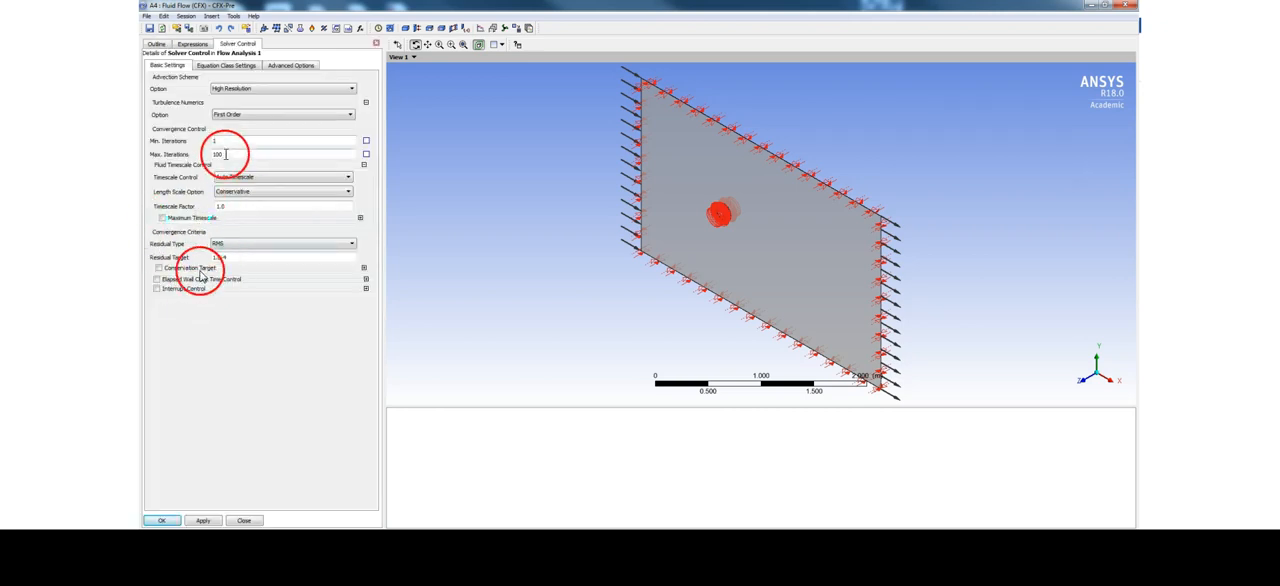
pyautogui.click(212, 143)
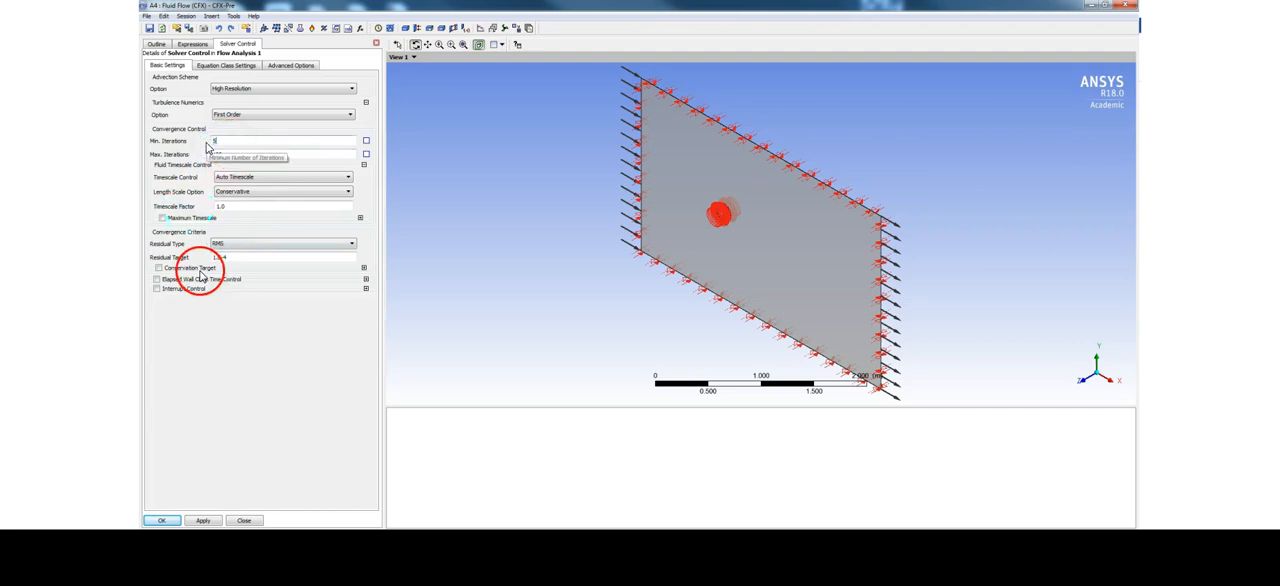
pyautogui.write('50')
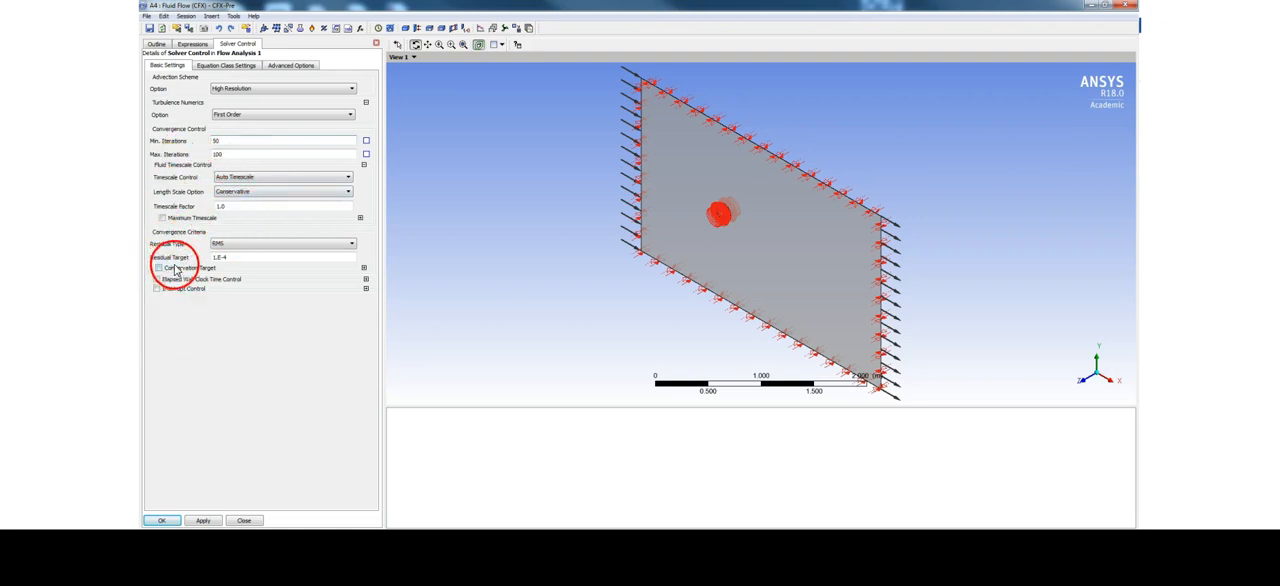
pyautogui.click(203, 521)
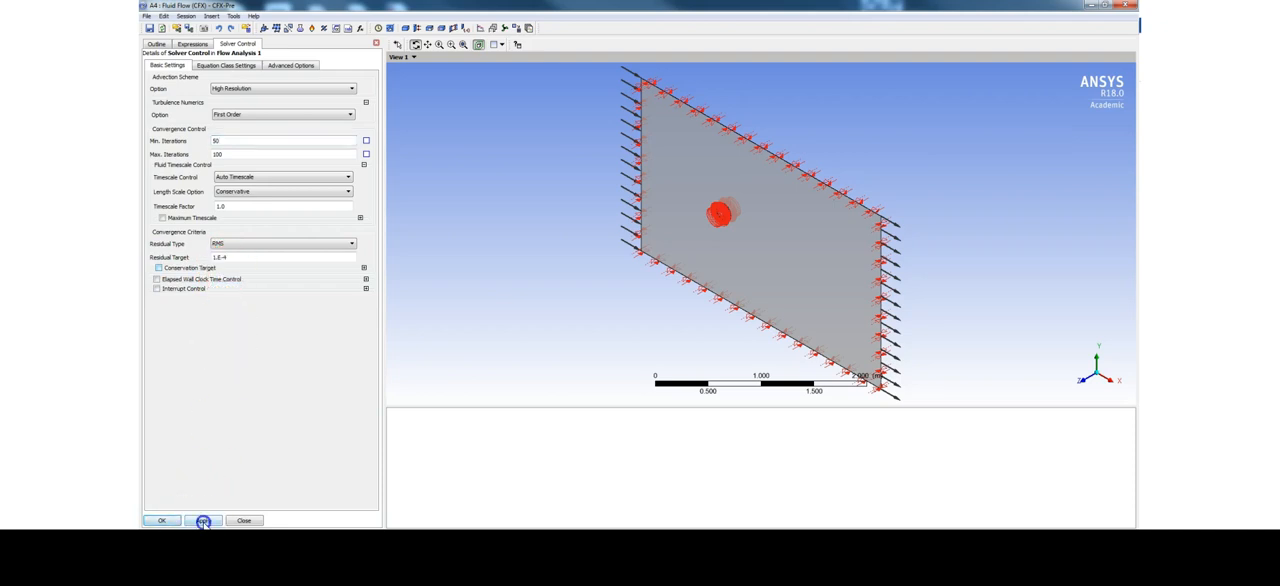
pyautogui.click(161, 521)
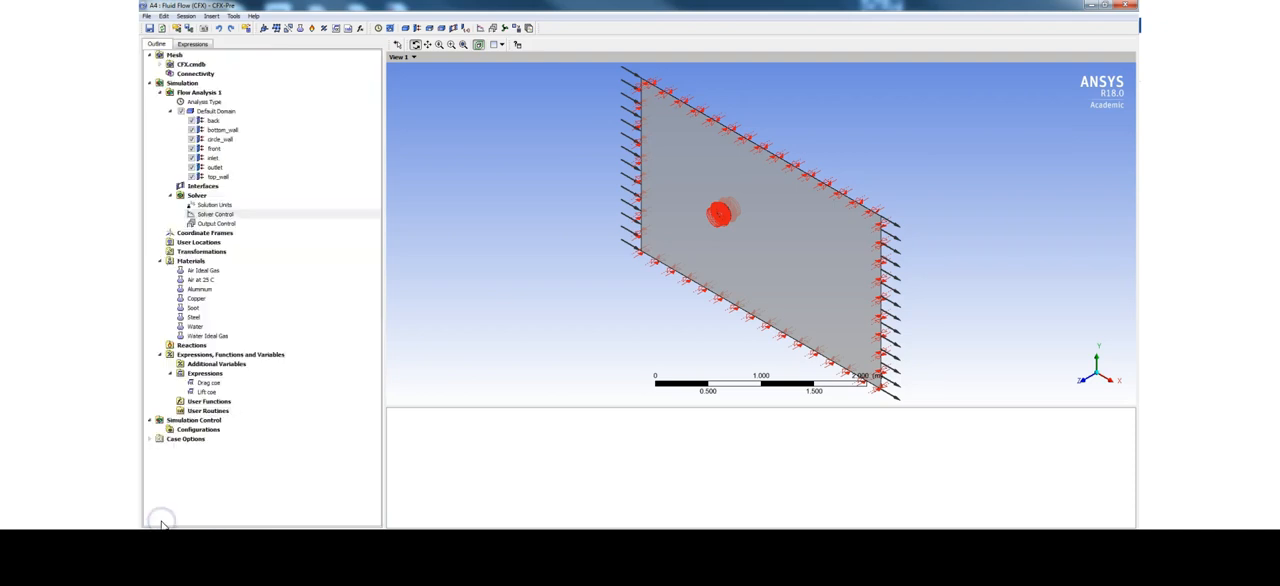
pyautogui.click(152, 28)
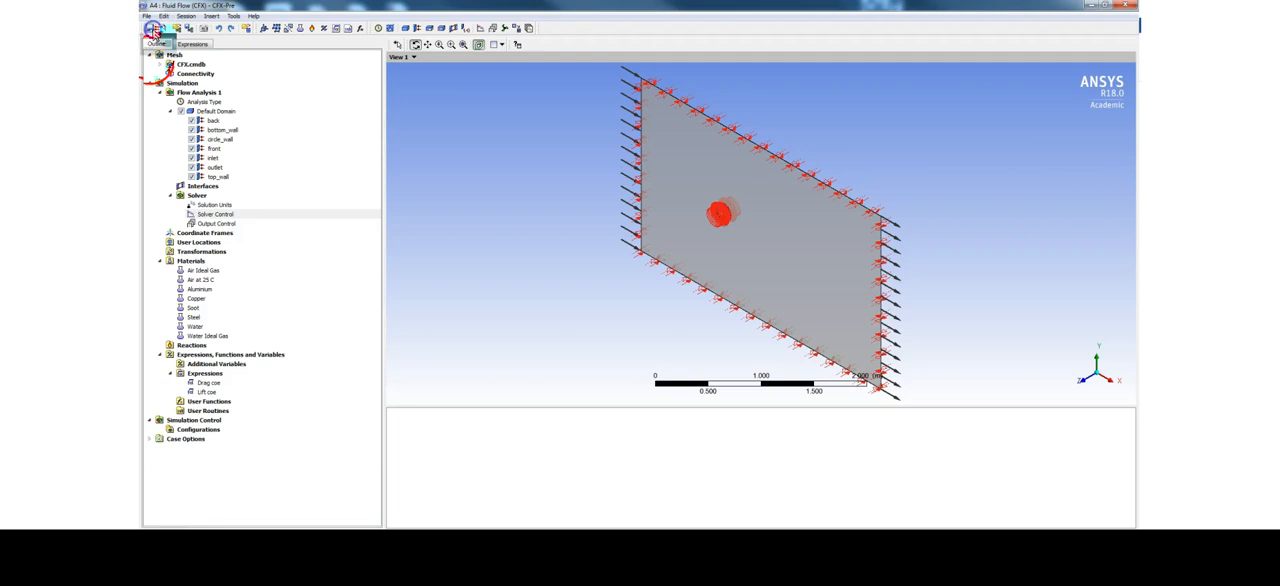